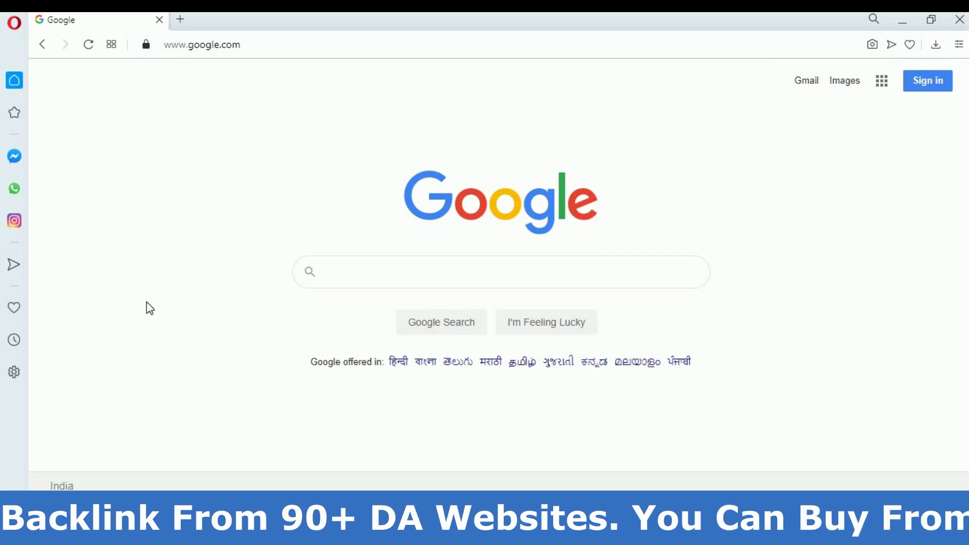
Search Google for "fishing rod"
{"action": "left_click", "coordinate": [346, 271]}
{"action": "type", "text": "fishing rod"}
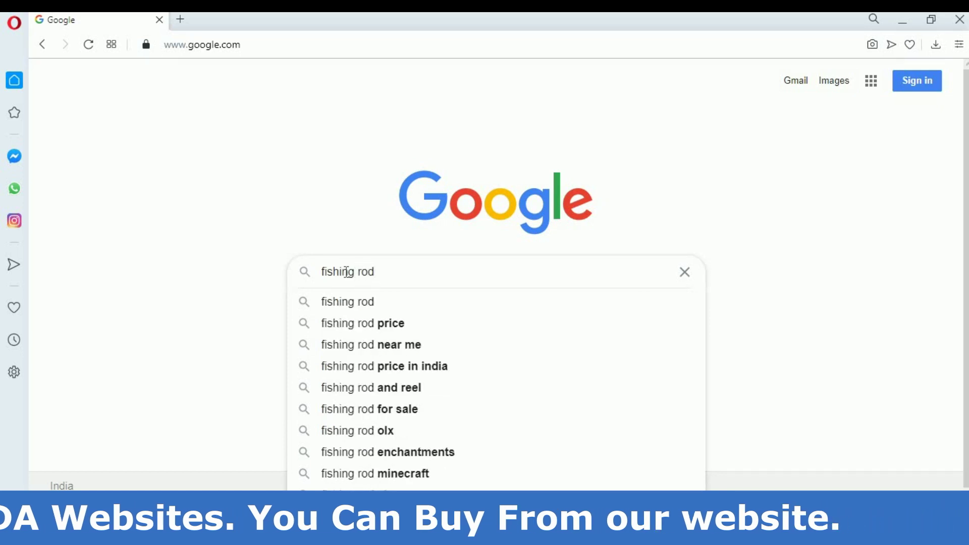
{"action": "key", "text": "Return"}
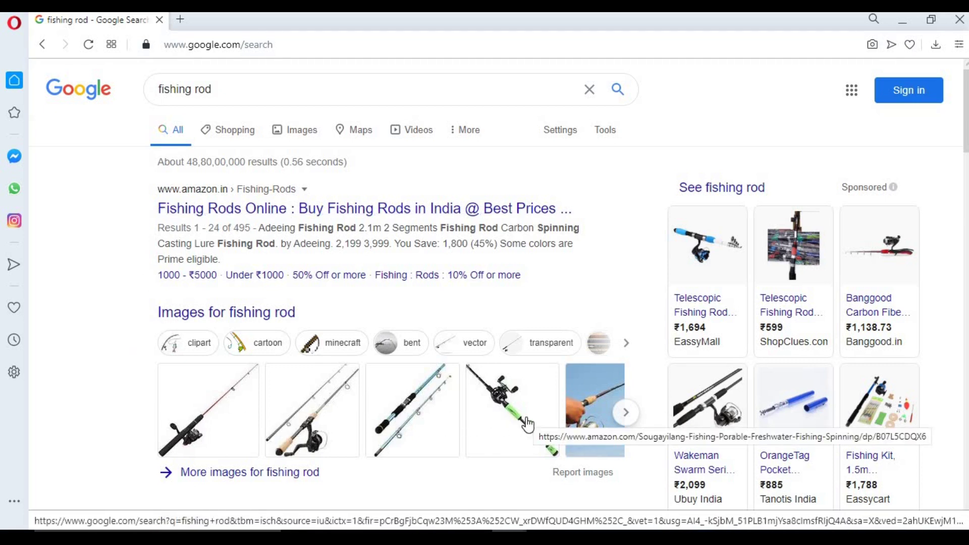
View the sponsored Wakeman Swarm Series product page and the fishing rod image results, and return to the main search results
{"action": "left_click", "coordinate": [729, 385]}
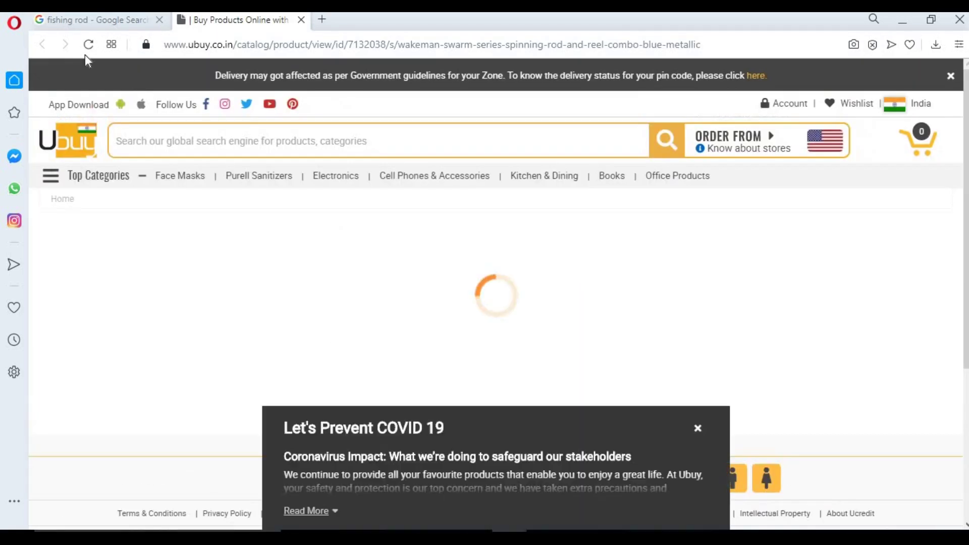
{"action": "left_click", "coordinate": [89, 21]}
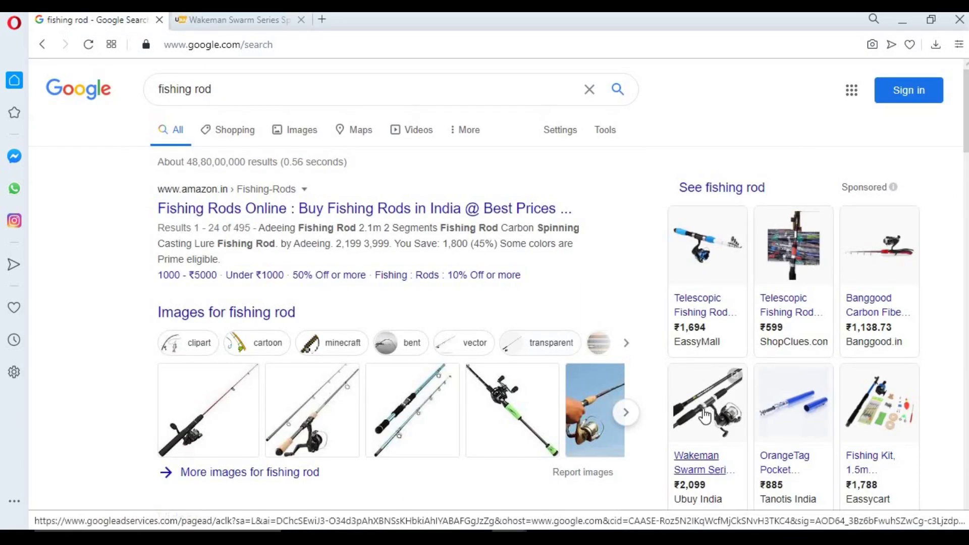
{"action": "left_click", "coordinate": [374, 447]}
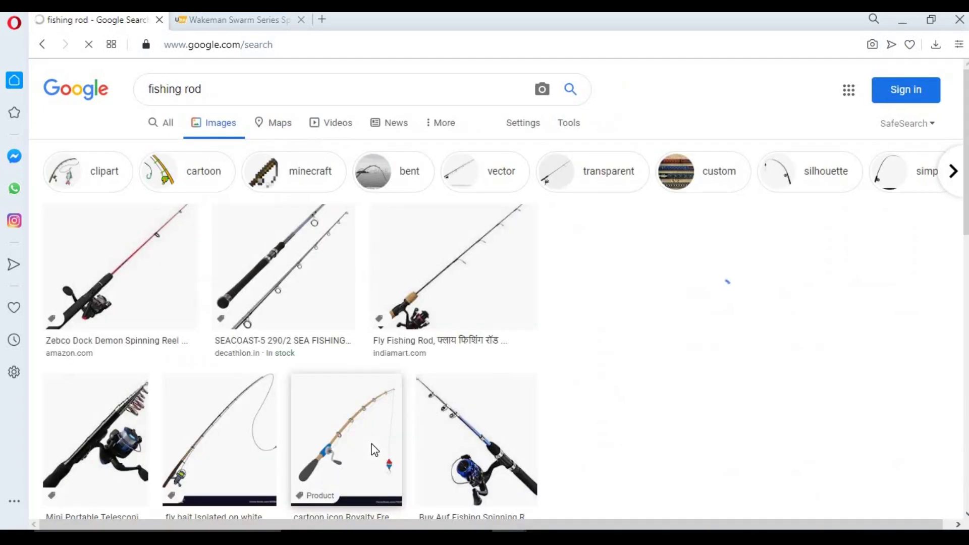
{"action": "scroll", "coordinate": [119, 331], "scroll_direction": "down", "scroll_amount": 5}
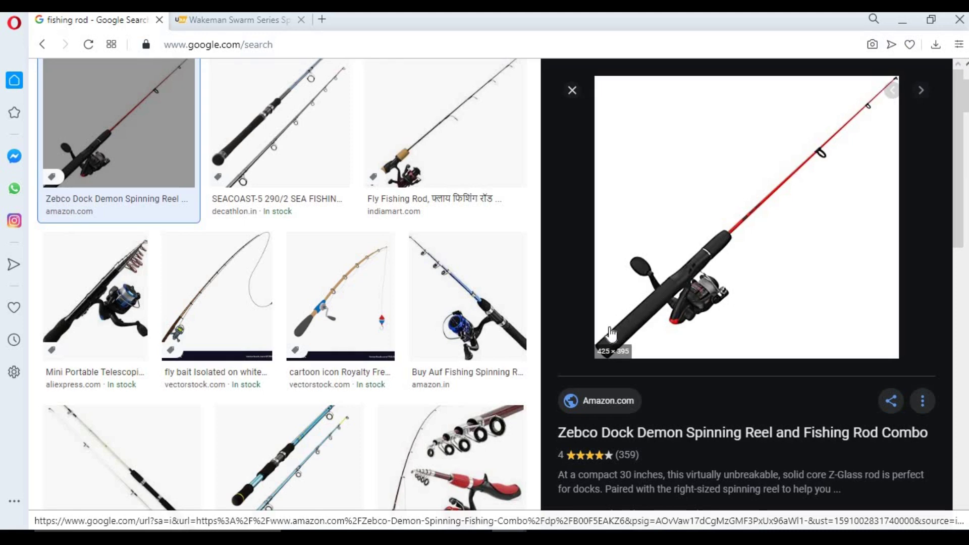
{"action": "left_click", "coordinate": [45, 44]}
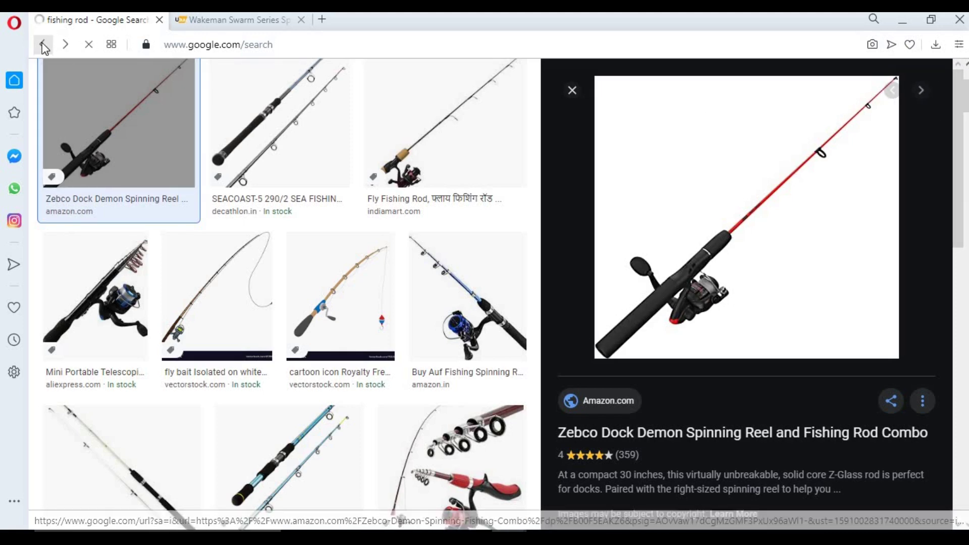
Examine the types of results Google lists for "fishing rod", including stores, the Wikipedia article and top stories
{"action": "left_click_drag", "start_coordinate": [225, 89], "coordinate": [153, 93]}
{"action": "scroll", "coordinate": [151, 233], "scroll_direction": "down", "scroll_amount": 5}
{"action": "scroll", "coordinate": [147, 184], "scroll_direction": "up", "scroll_amount": 5}
{"action": "scroll", "coordinate": [149, 190], "scroll_direction": "down", "scroll_amount": 5}
{"action": "scroll", "coordinate": [169, 356], "scroll_direction": "down", "scroll_amount": 15}
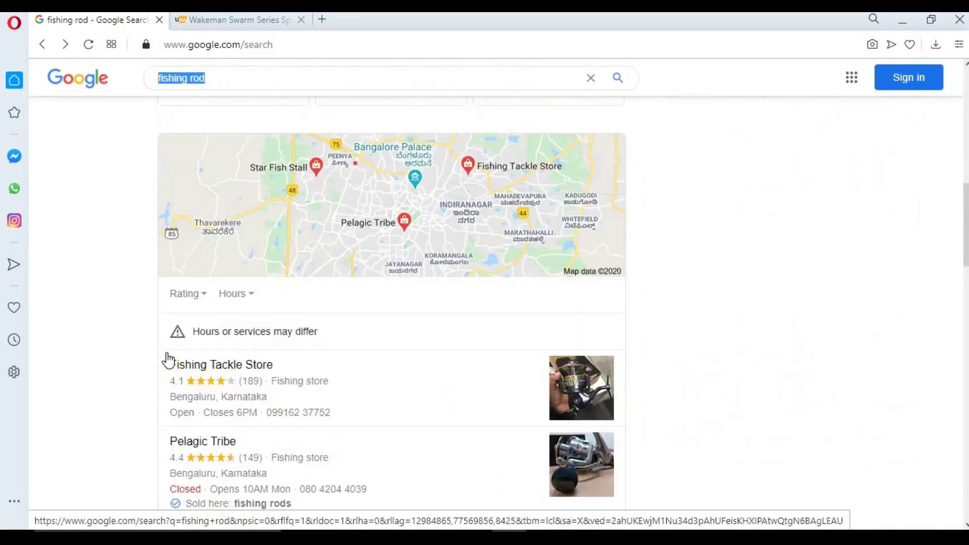
{"action": "scroll", "coordinate": [174, 393], "scroll_direction": "down", "scroll_amount": 4}
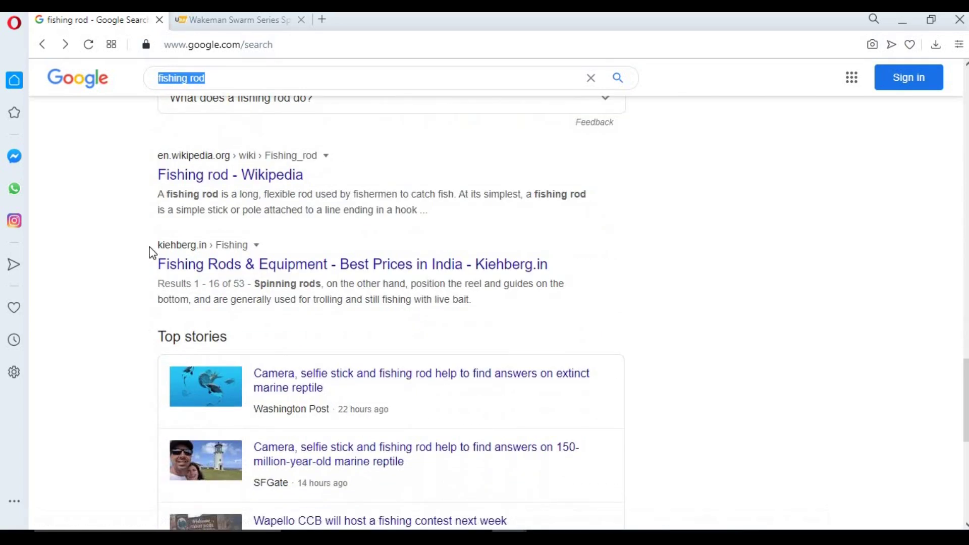
{"action": "triple_click", "coordinate": [150, 244]}
{"action": "left_click", "coordinate": [120, 309]}
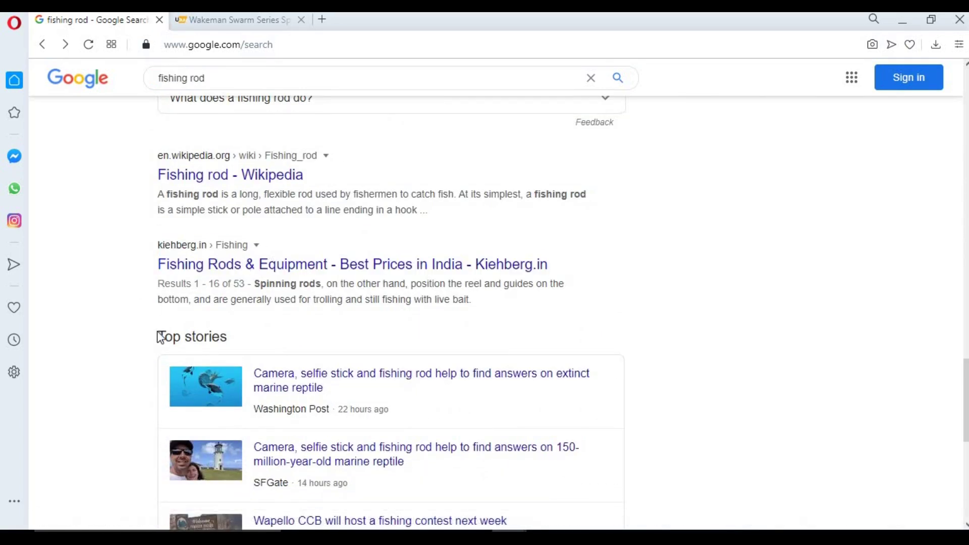
{"action": "scroll", "coordinate": [160, 337], "scroll_direction": "down", "scroll_amount": 5}
{"action": "scroll", "coordinate": [158, 339], "scroll_direction": "up", "scroll_amount": 11}
Refine the Google search to "best fishing rod"
{"action": "left_click", "coordinate": [218, 83]}
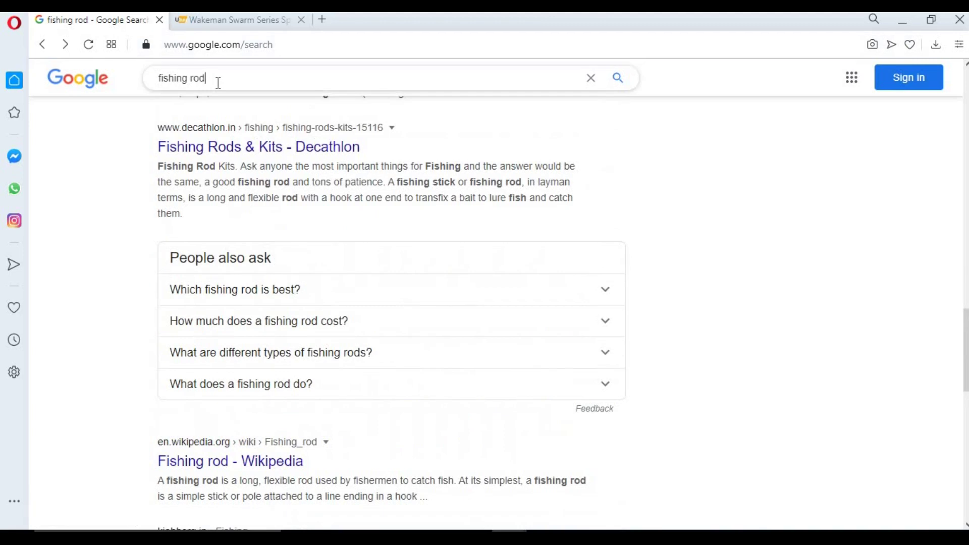
{"action": "type", "text": "best"}
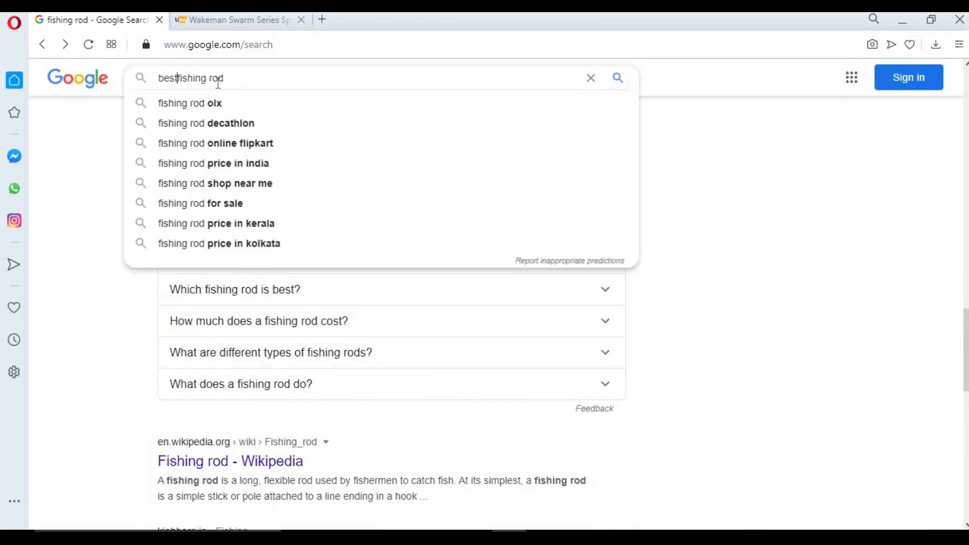
{"action": "key", "text": "Return"}
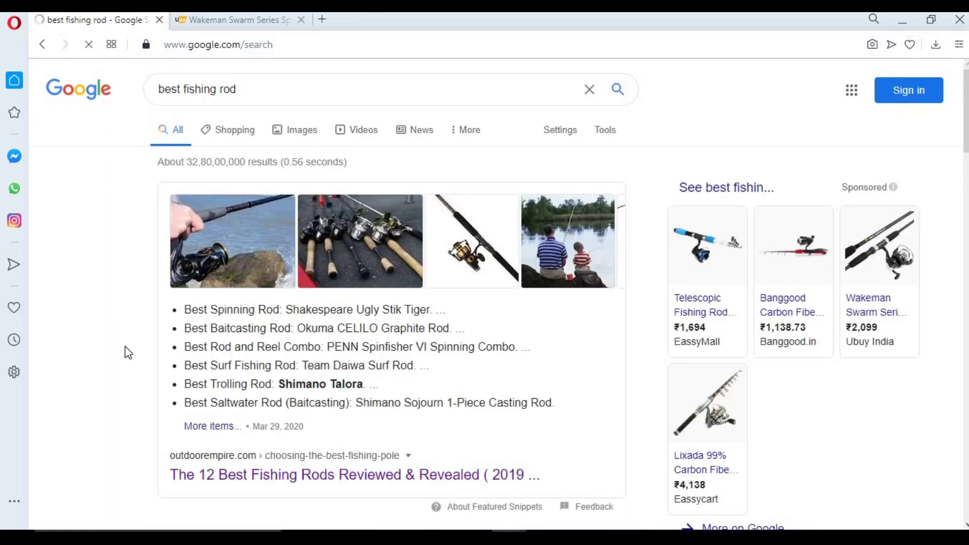
Examine the "best fishing rod" results, comparing the featured snippet, videos, review articles and local stores
{"action": "scroll", "coordinate": [128, 352], "scroll_direction": "down", "scroll_amount": 4}
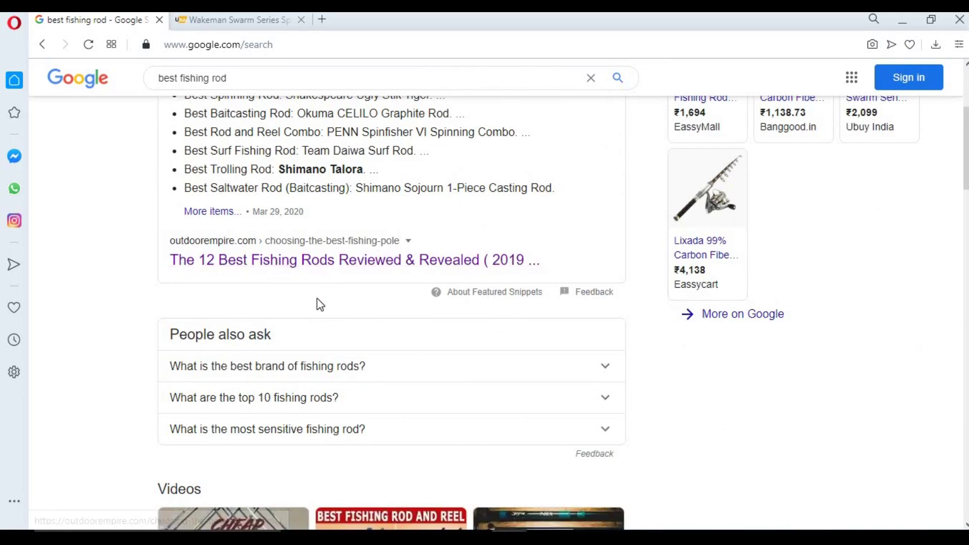
{"action": "scroll", "coordinate": [316, 298], "scroll_direction": "down", "scroll_amount": 7}
{"action": "scroll", "coordinate": [110, 195], "scroll_direction": "down", "scroll_amount": 4}
{"action": "scroll", "coordinate": [133, 232], "scroll_direction": "down", "scroll_amount": 4}
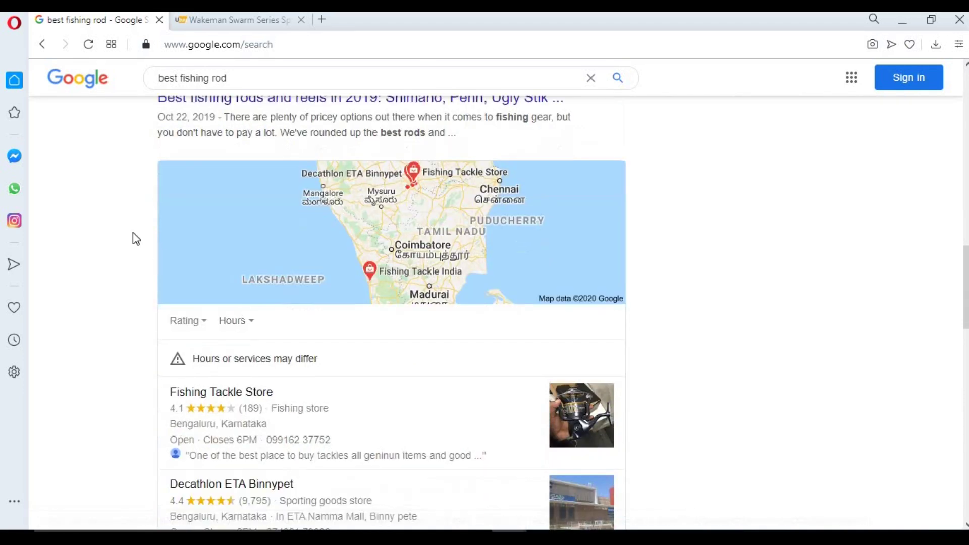
{"action": "scroll", "coordinate": [132, 232], "scroll_direction": "up", "scroll_amount": 3}
{"action": "left_click_drag", "start_coordinate": [227, 80], "coordinate": [143, 267]}
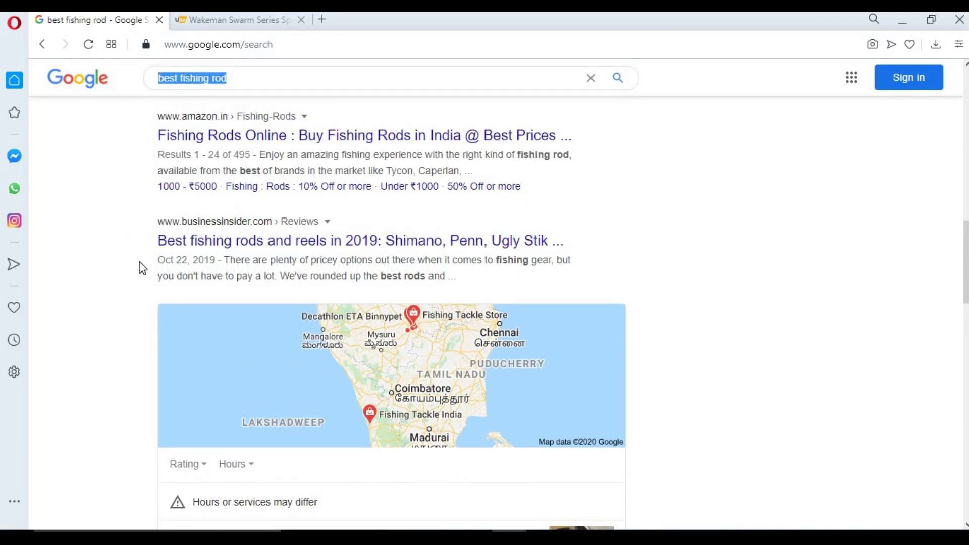
{"action": "left_click", "coordinate": [136, 298]}
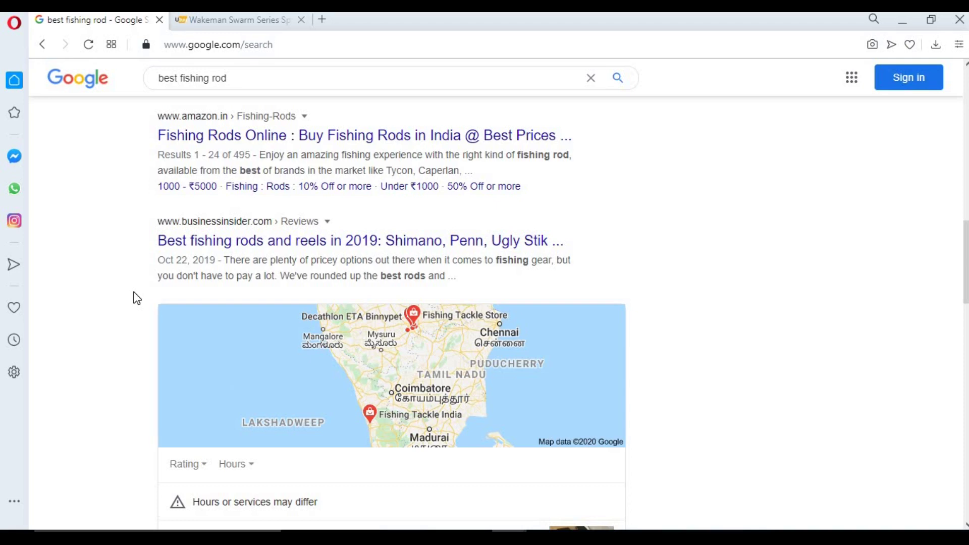
{"action": "scroll", "coordinate": [151, 318], "scroll_direction": "down", "scroll_amount": 10}
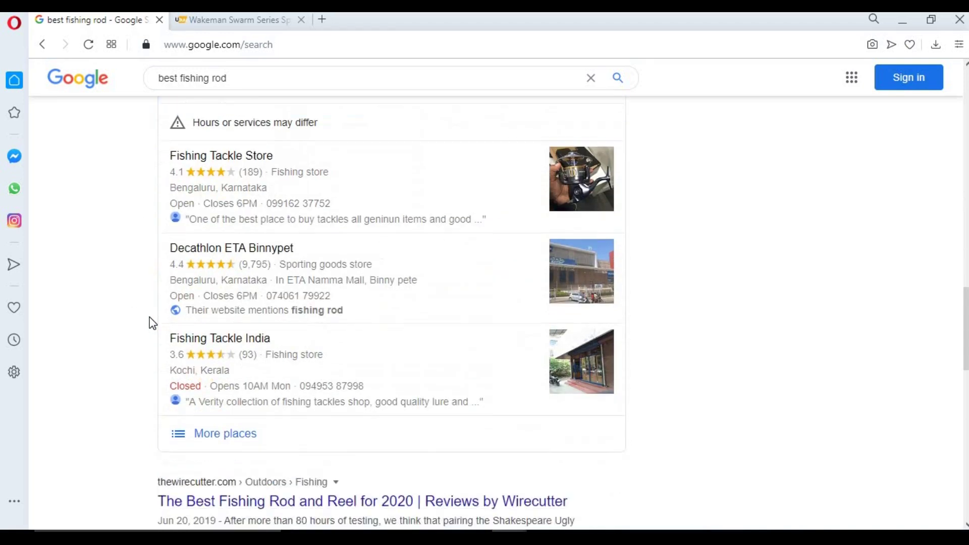
{"action": "scroll", "coordinate": [151, 323], "scroll_direction": "up", "scroll_amount": 10}
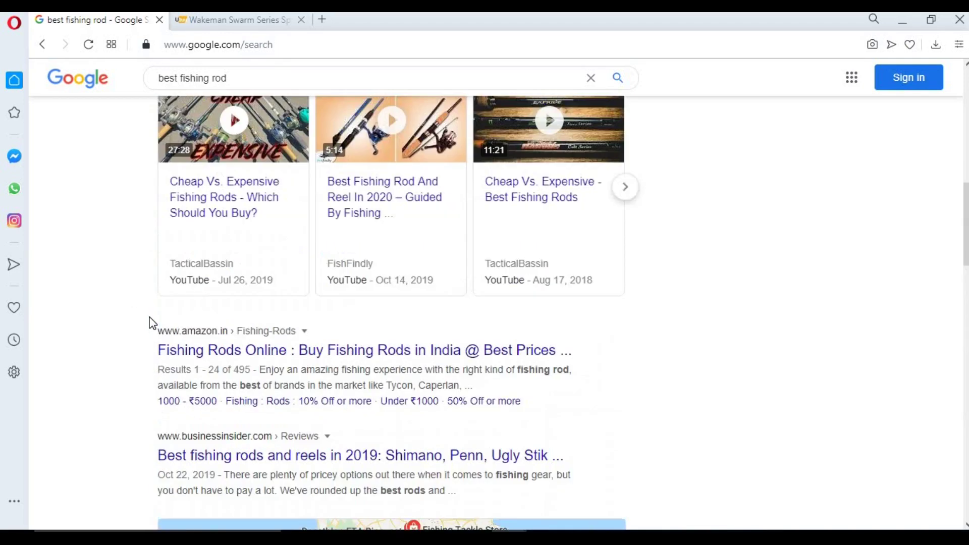
{"action": "scroll", "coordinate": [179, 370], "scroll_direction": "down", "scroll_amount": 4}
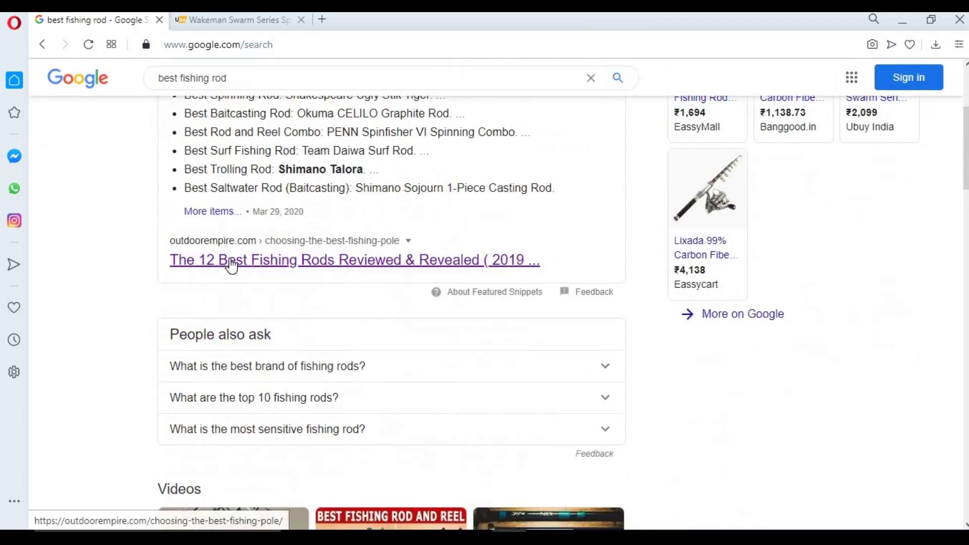
Pick out the outdoorempire.com featured result as the competitor site and switch to the Ahrefs window
{"action": "left_click_drag", "start_coordinate": [172, 262], "coordinate": [244, 243]}
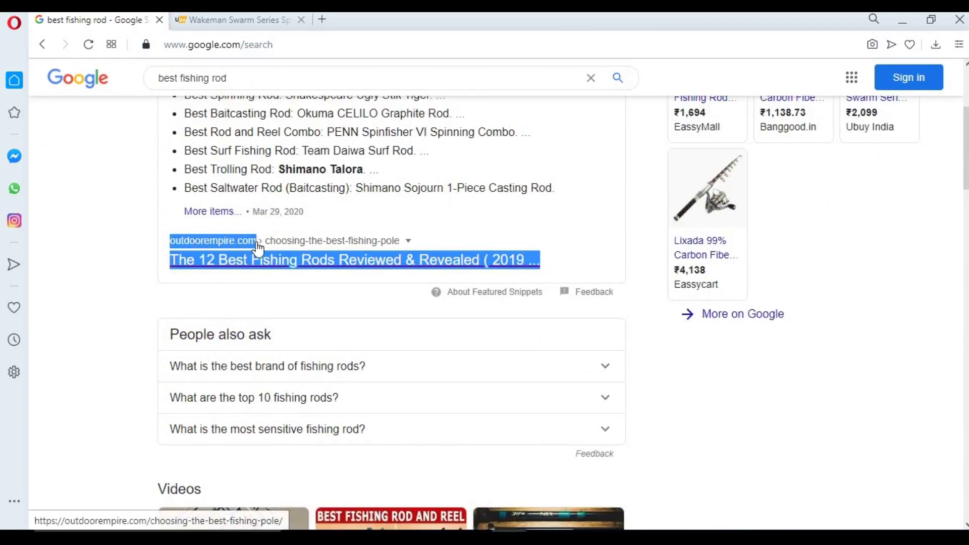
{"action": "left_click", "coordinate": [86, 291]}
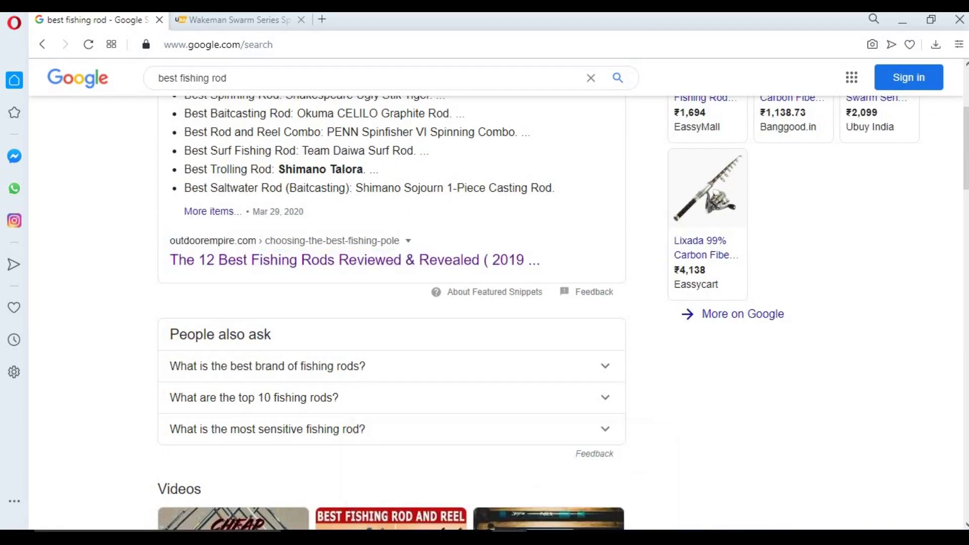
{"action": "left_click", "coordinate": [413, 491]}
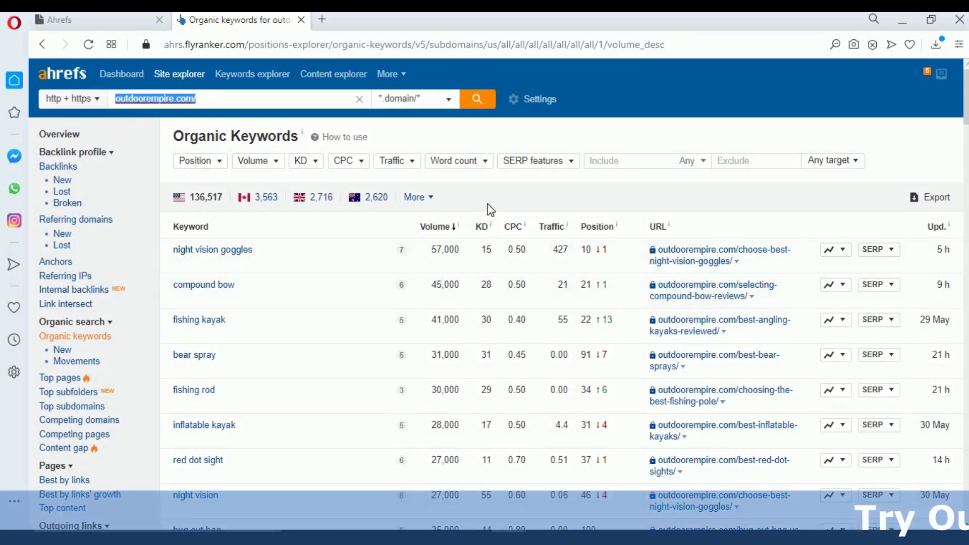
Open the Site Explorer overview for outdoorempire.com
{"action": "scroll", "coordinate": [485, 192], "scroll_direction": "down", "scroll_amount": 8}
{"action": "scroll", "coordinate": [568, 349], "scroll_direction": "up", "scroll_amount": 8}
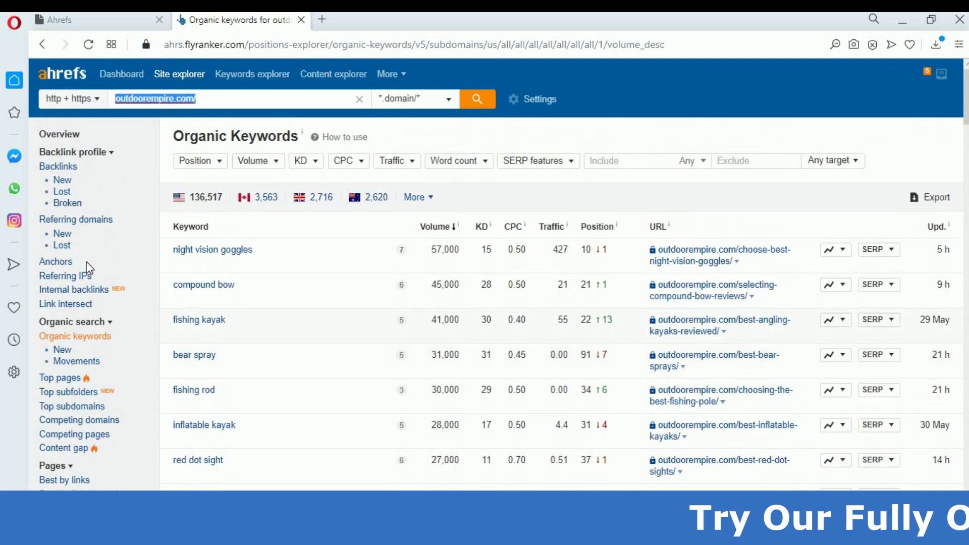
{"action": "left_click", "coordinate": [71, 136]}
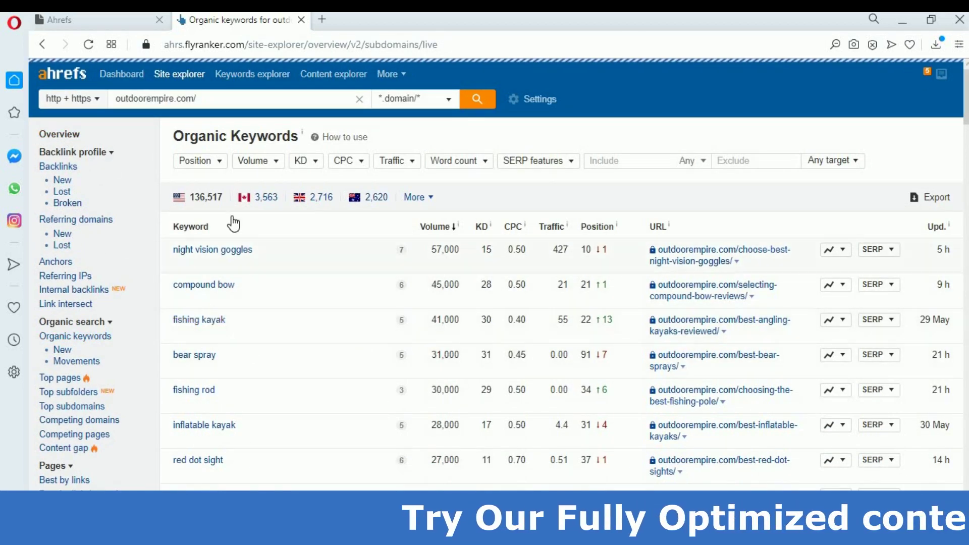
{"action": "scroll", "coordinate": [356, 404], "scroll_direction": "down", "scroll_amount": 8}
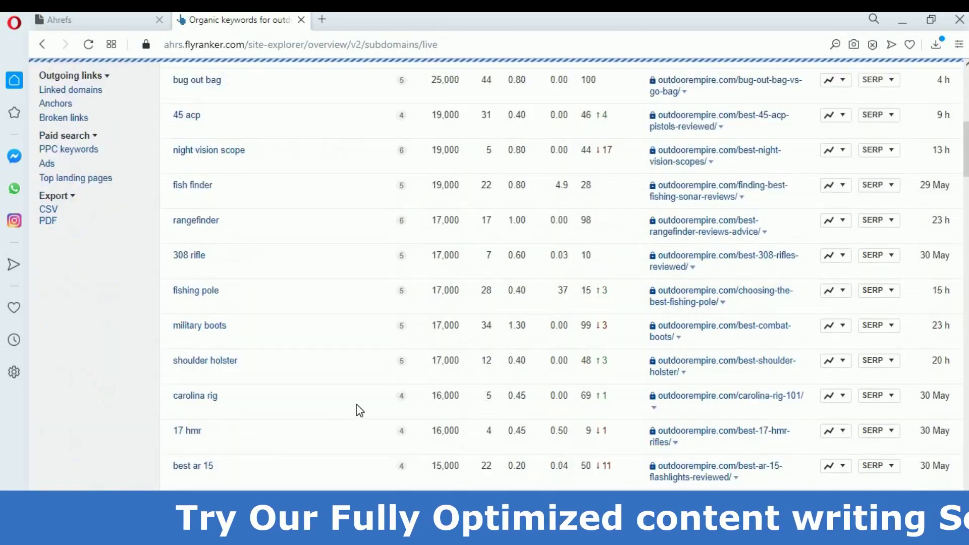
{"action": "scroll", "coordinate": [356, 405], "scroll_direction": "down", "scroll_amount": 20}
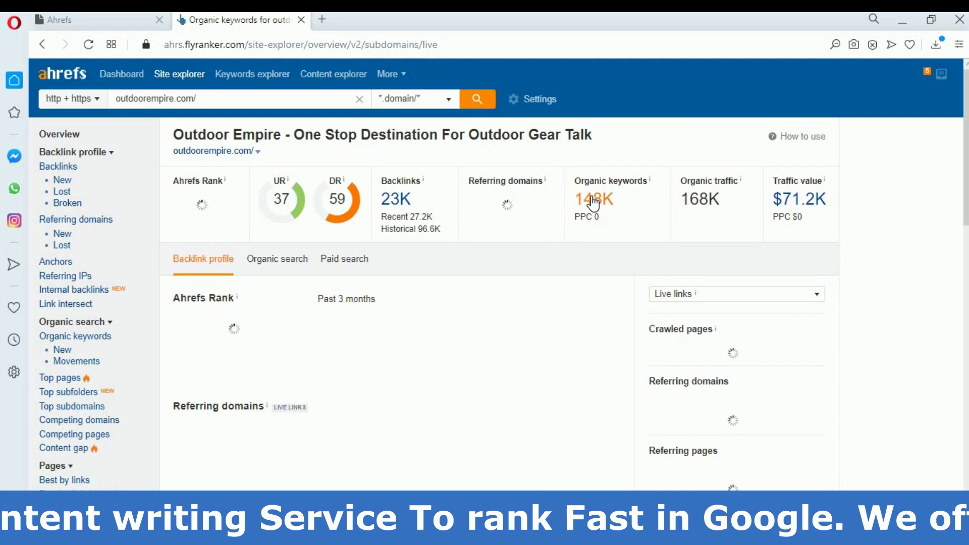
Open the full organic keywords report from the outdoorempire.com overview and look through its keywords sorted by traffic
{"action": "left_click", "coordinate": [593, 204]}
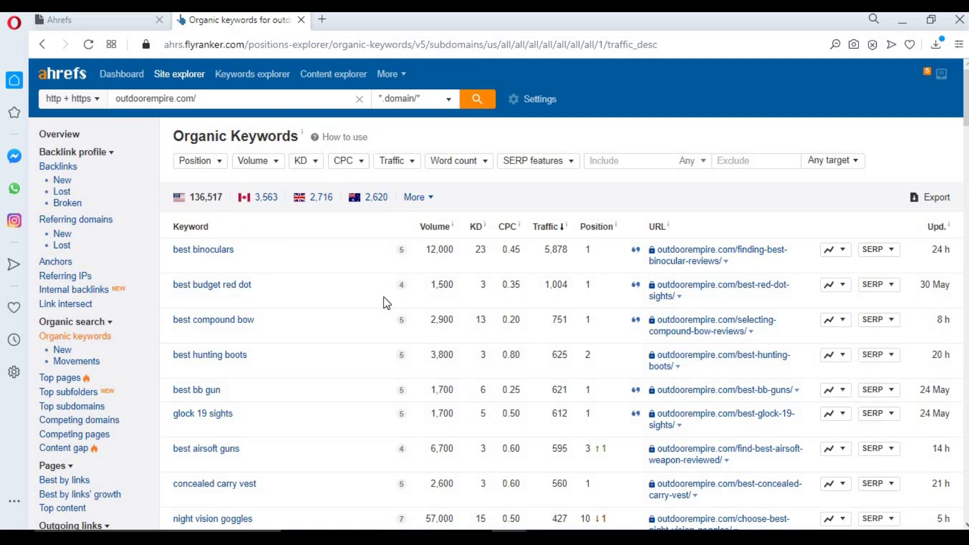
{"action": "scroll", "coordinate": [396, 333], "scroll_direction": "down", "scroll_amount": 15}
{"action": "scroll", "coordinate": [395, 333], "scroll_direction": "up", "scroll_amount": 14}
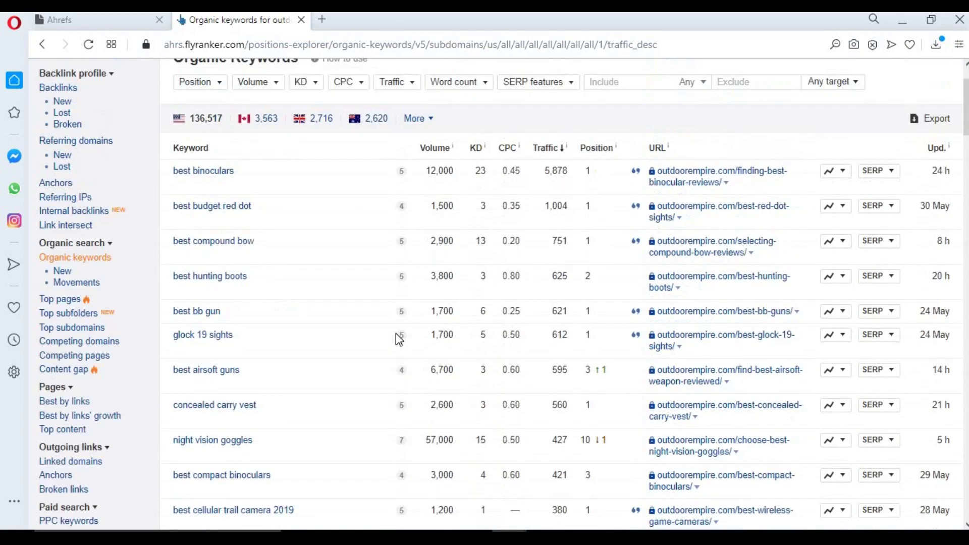
{"action": "scroll", "coordinate": [395, 333], "scroll_direction": "up", "scroll_amount": 2}
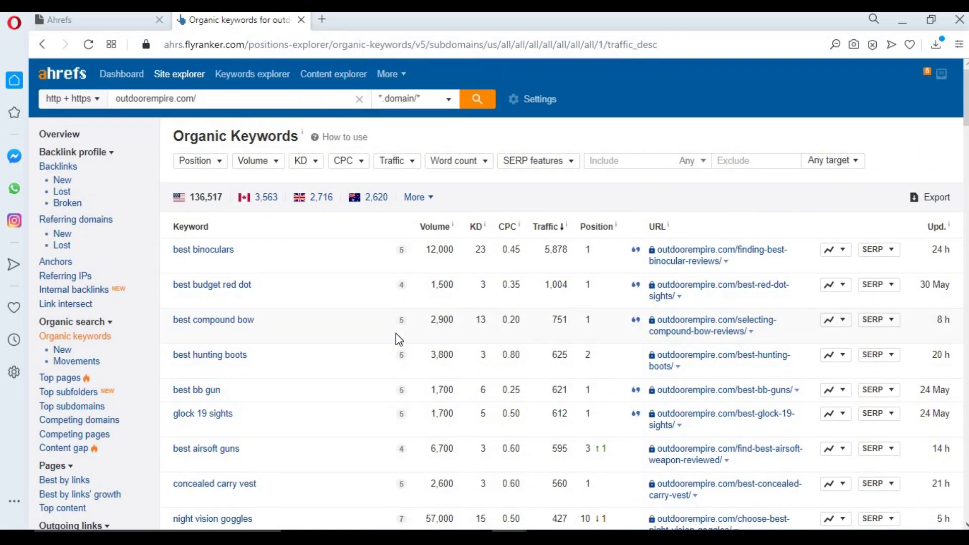
Filter the organic keywords of outdoorempire.com to those that include "fishing rod"
{"action": "left_click", "coordinate": [600, 162]}
{"action": "type", "text": "fishing rod"}
{"action": "key", "text": "Return"}
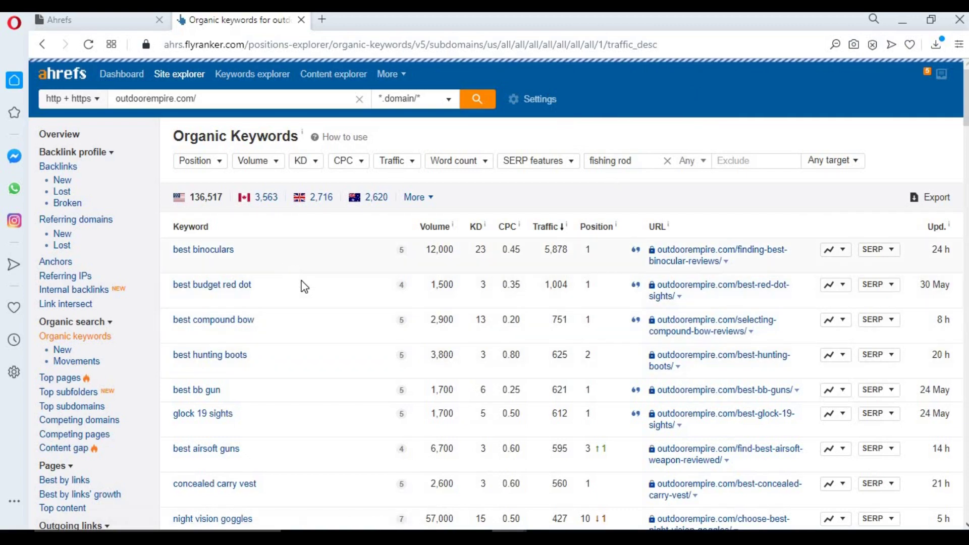
{"action": "scroll", "coordinate": [364, 247], "scroll_direction": "down", "scroll_amount": 10}
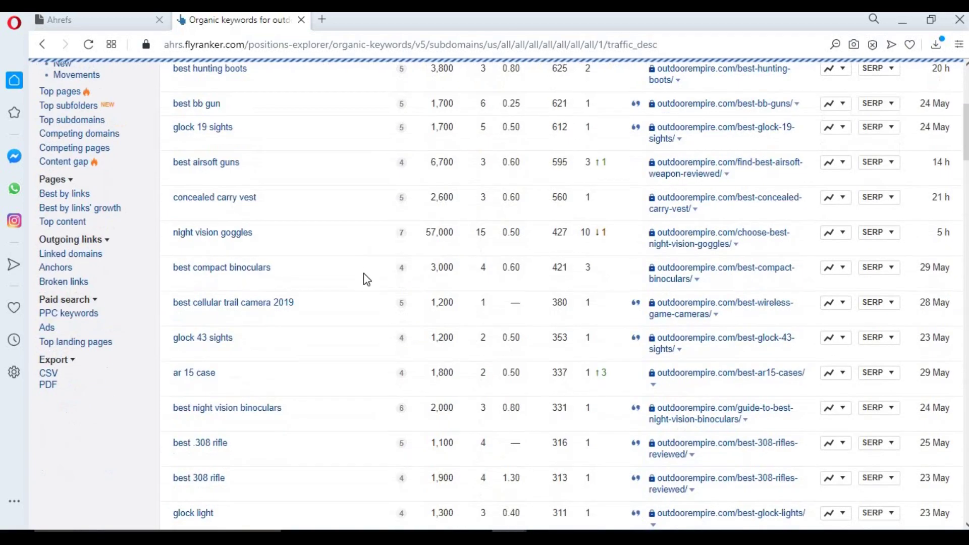
{"action": "scroll", "coordinate": [367, 344], "scroll_direction": "up", "scroll_amount": 4}
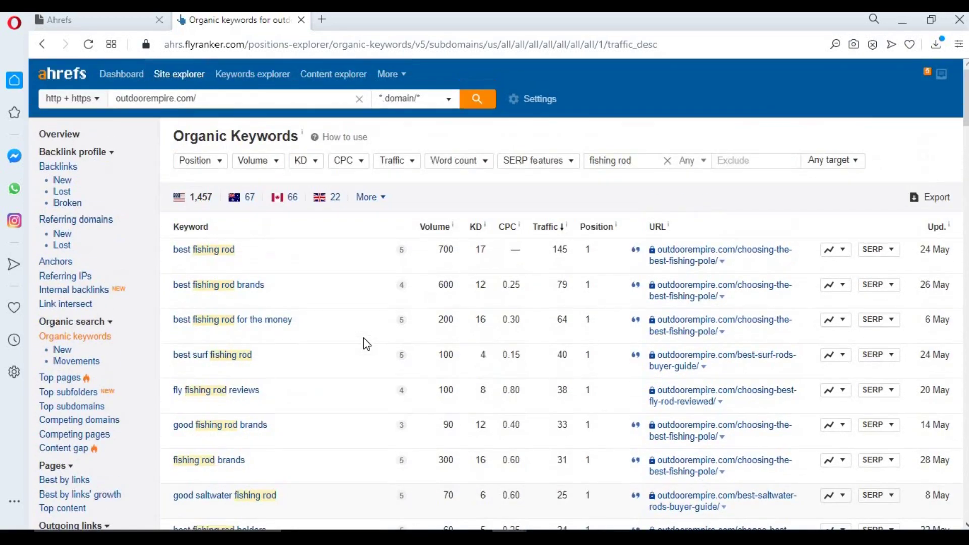
Look through the first page of filtered "fishing rod" keywords down to its end and return to the start
{"action": "scroll", "coordinate": [354, 343], "scroll_direction": "down", "scroll_amount": 20}
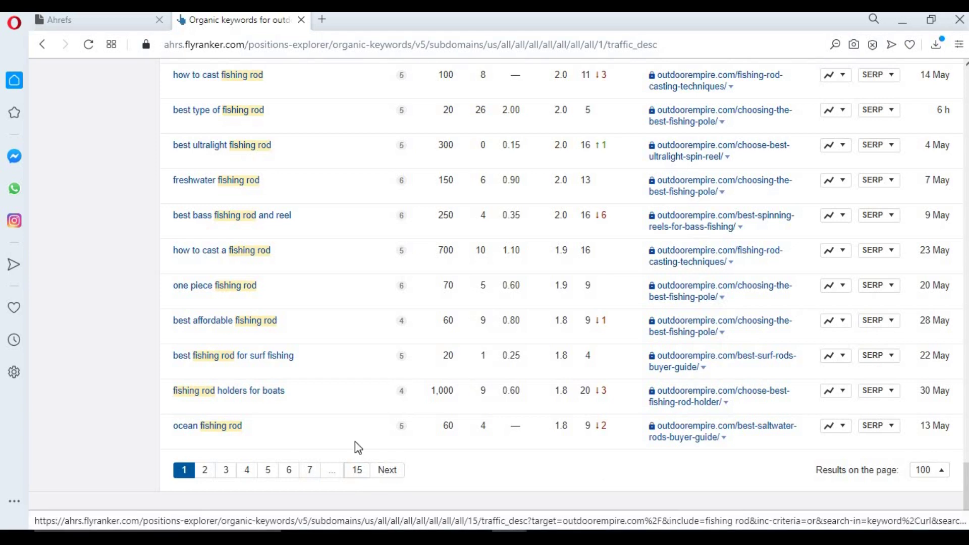
{"action": "scroll", "coordinate": [337, 392], "scroll_direction": "up", "scroll_amount": 20}
{"action": "scroll", "coordinate": [338, 392], "scroll_direction": "up", "scroll_amount": 20}
{"action": "scroll", "coordinate": [341, 397], "scroll_direction": "up", "scroll_amount": 10}
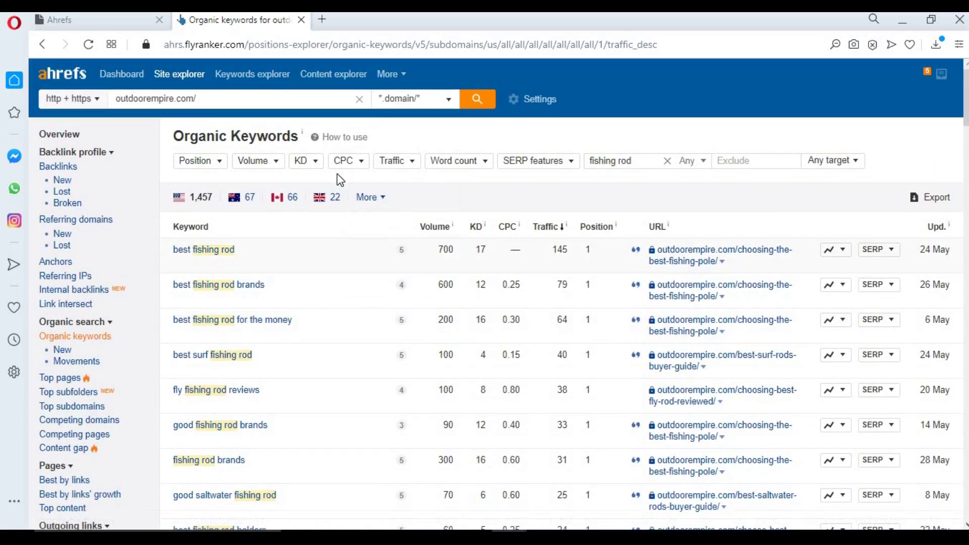
Filter the "fishing rod" organic keywords to a keyword difficulty (KD) from 1 to 9
{"action": "left_click", "coordinate": [321, 163]}
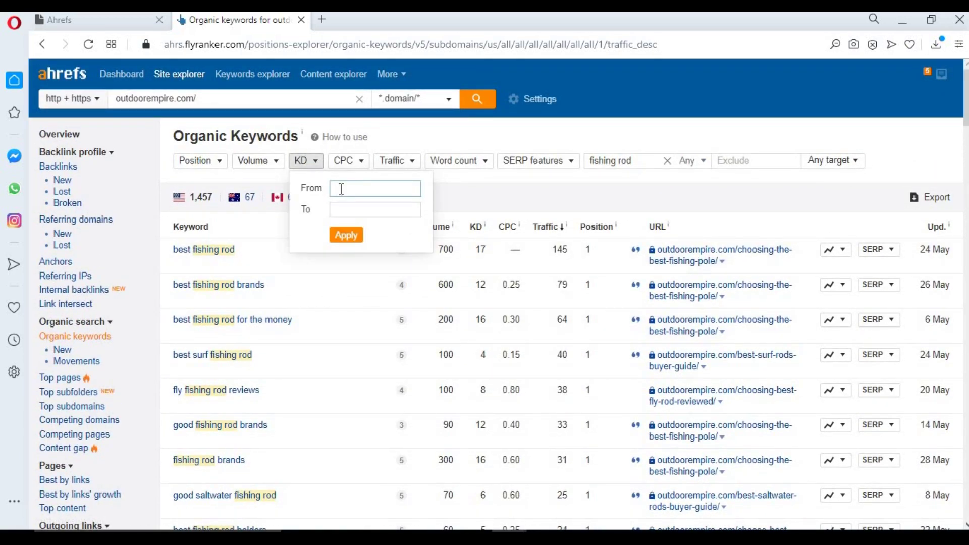
{"action": "left_click", "coordinate": [349, 207]}
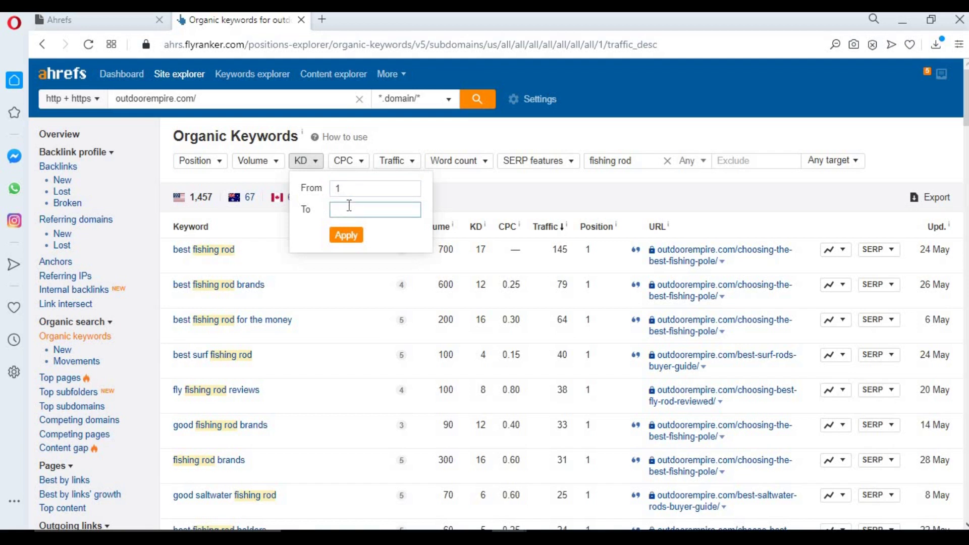
{"action": "left_click", "coordinate": [350, 235]}
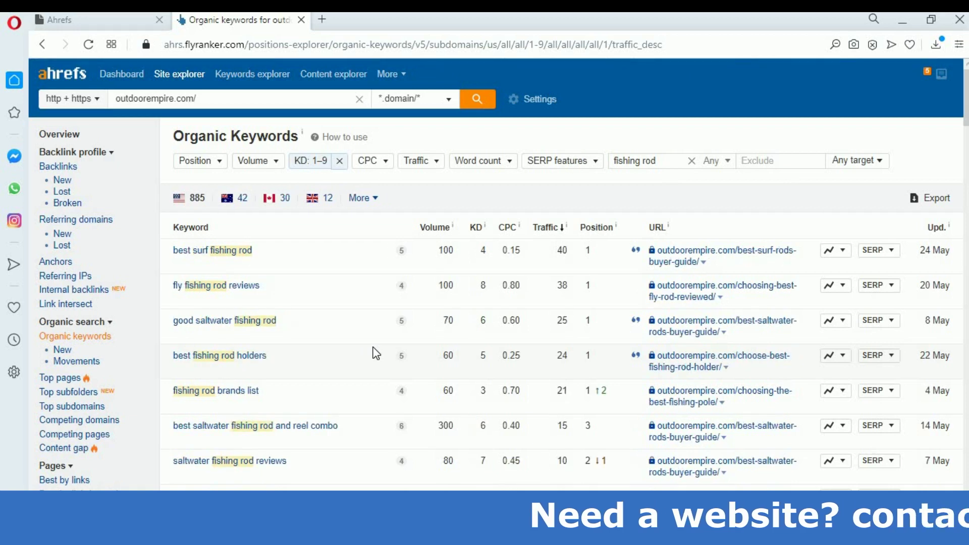
Look through the first page of KD-filtered keywords and sort the list by search volume, highest first
{"action": "scroll", "coordinate": [376, 353], "scroll_direction": "down", "scroll_amount": 20}
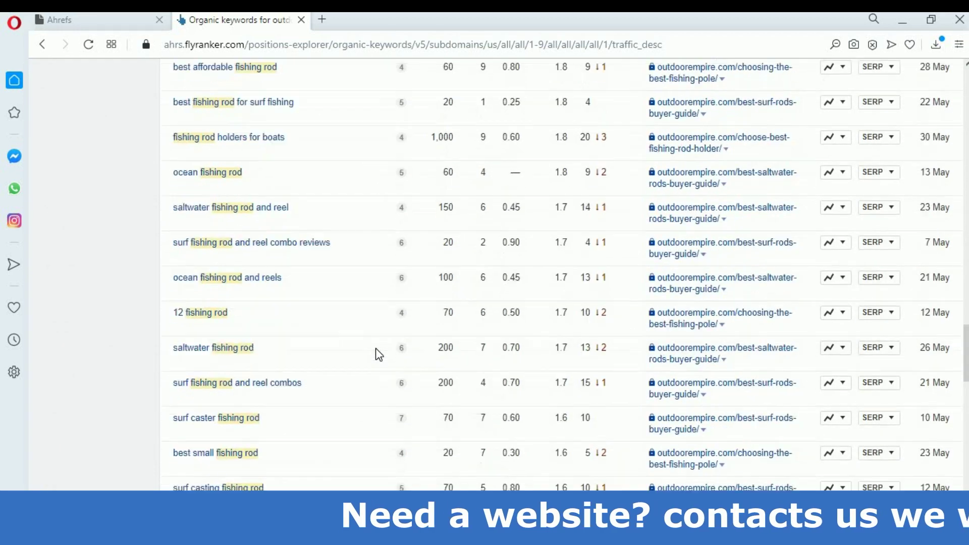
{"action": "scroll", "coordinate": [377, 355], "scroll_direction": "down", "scroll_amount": 10}
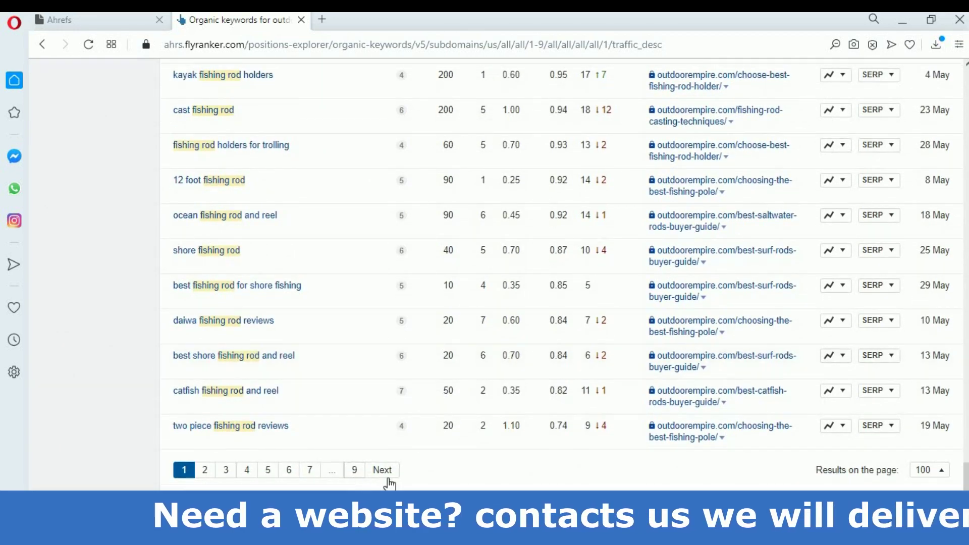
{"action": "scroll", "coordinate": [339, 355], "scroll_direction": "up", "scroll_amount": 20}
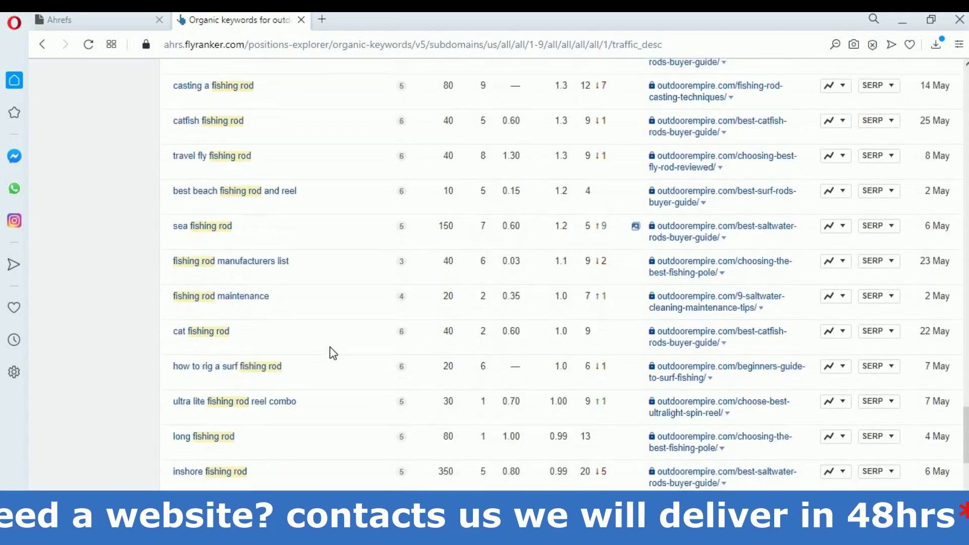
{"action": "scroll", "coordinate": [333, 353], "scroll_direction": "up", "scroll_amount": 10}
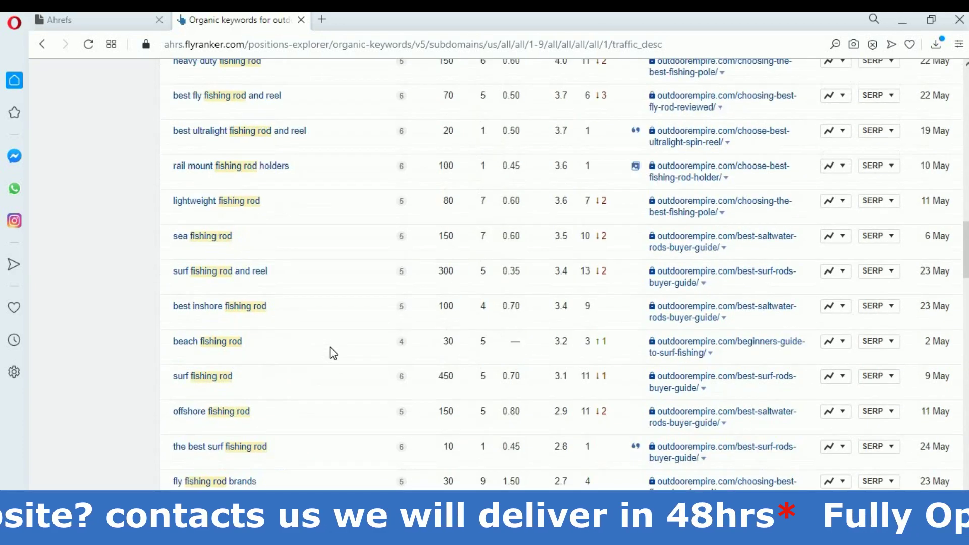
{"action": "scroll", "coordinate": [479, 164], "scroll_direction": "up", "scroll_amount": 15}
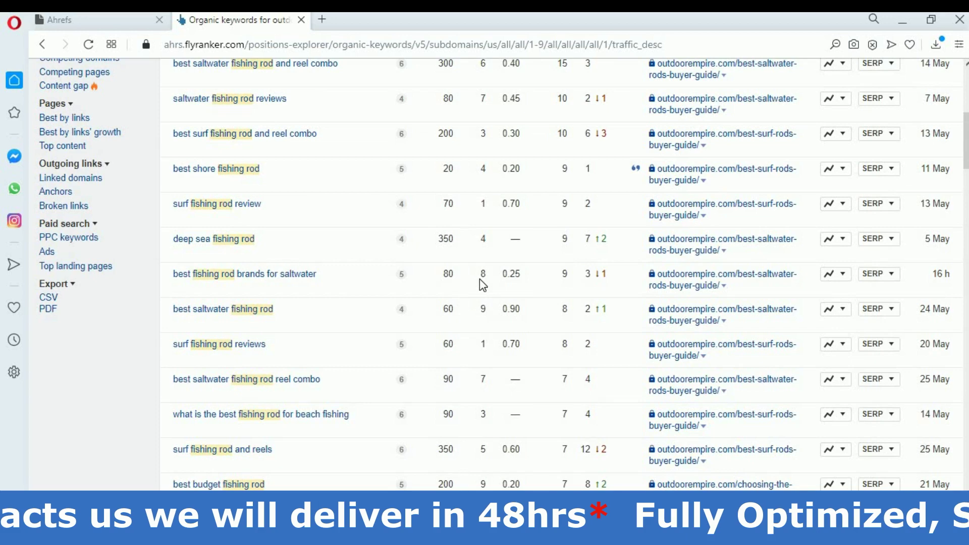
{"action": "scroll", "coordinate": [481, 283], "scroll_direction": "up", "scroll_amount": 2}
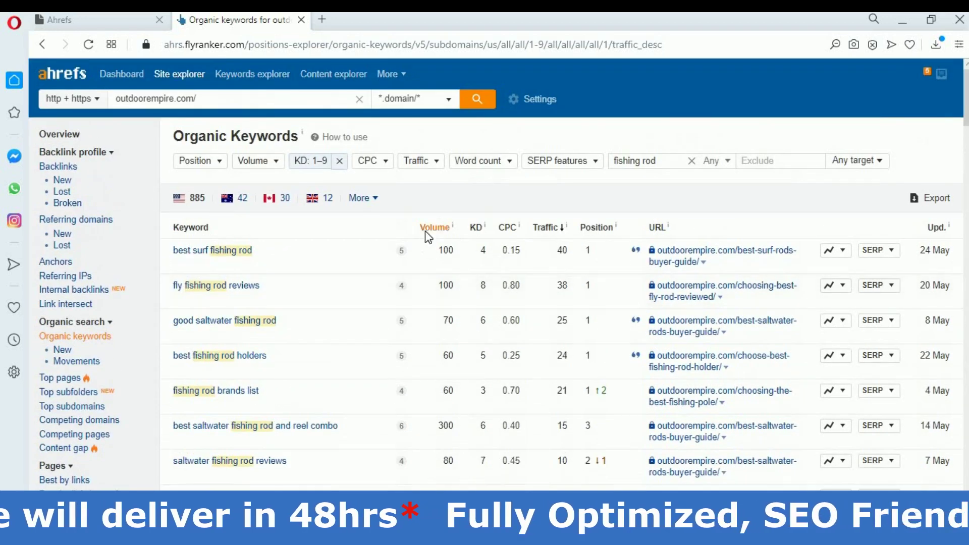
{"action": "left_click", "coordinate": [429, 230]}
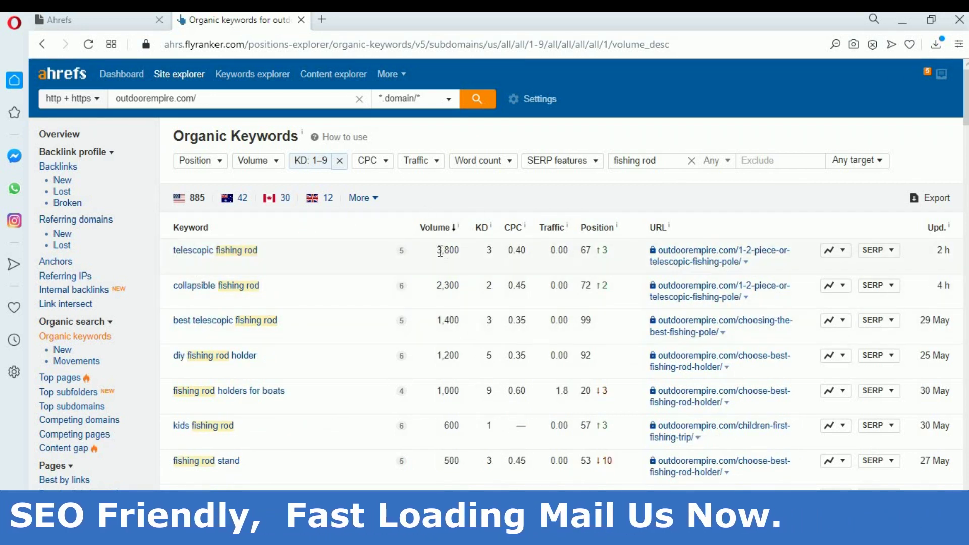
Examine the volume of "telescopic fishing rod", the keywords further down the list, and the KD values of the first three keywords
{"action": "left_click_drag", "start_coordinate": [454, 252], "coordinate": [459, 251]}
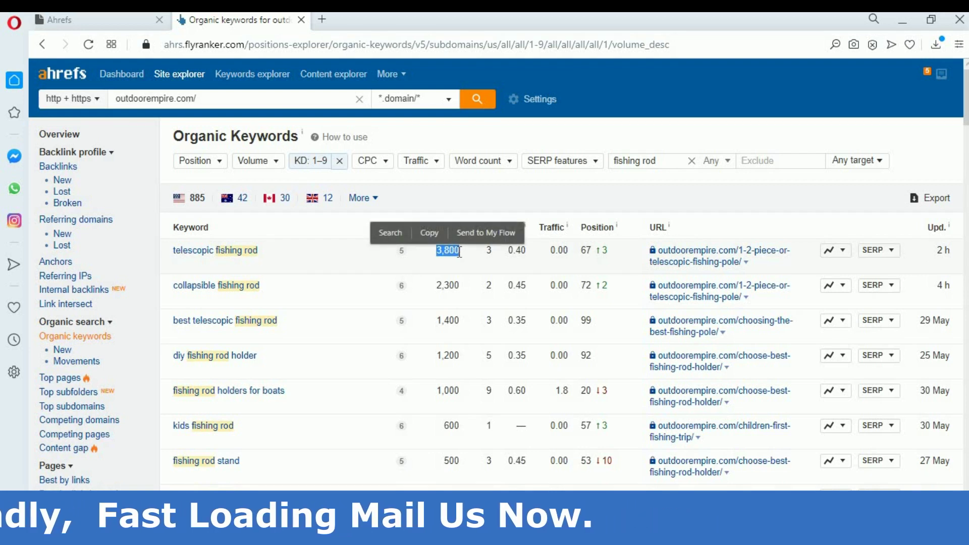
{"action": "left_click", "coordinate": [445, 249]}
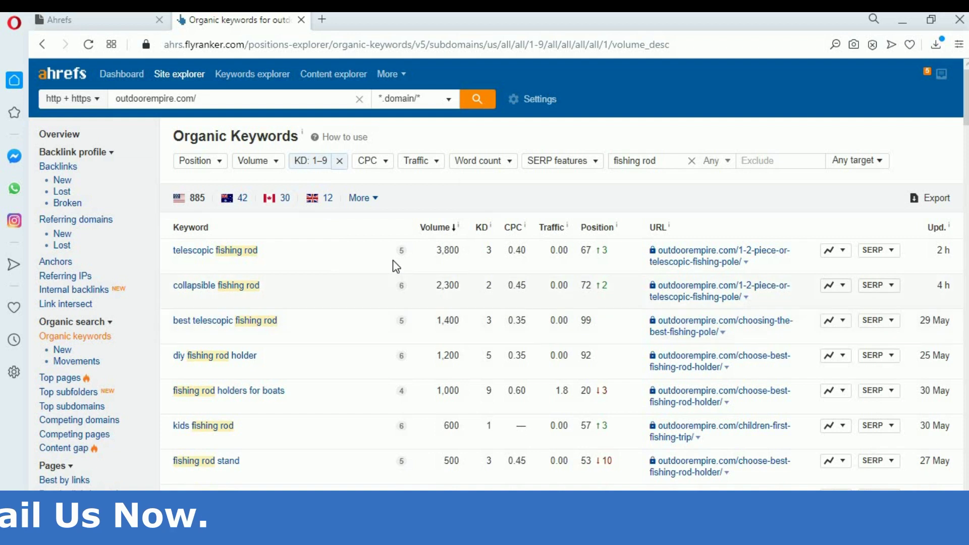
{"action": "left_click_drag", "start_coordinate": [488, 252], "coordinate": [435, 251]}
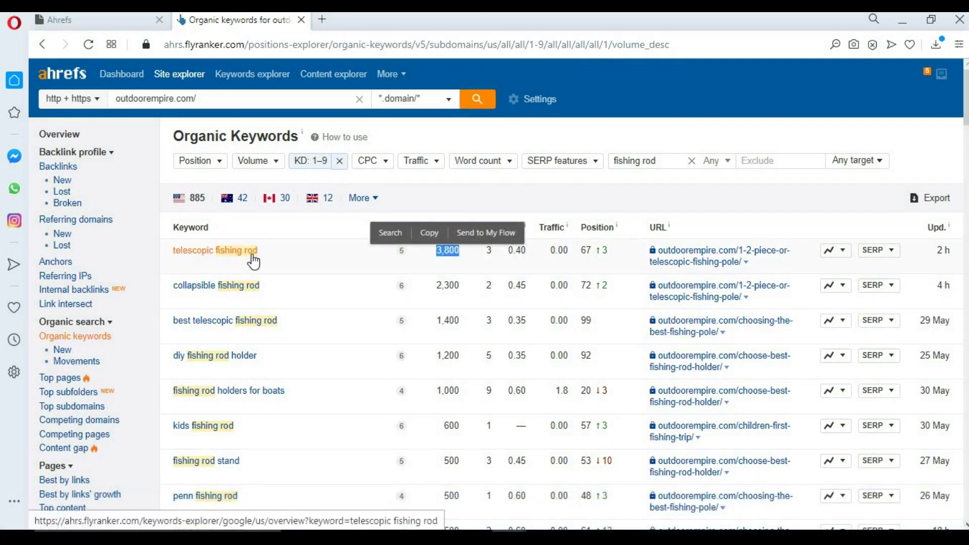
{"action": "left_click_drag", "start_coordinate": [265, 254], "coordinate": [175, 254]}
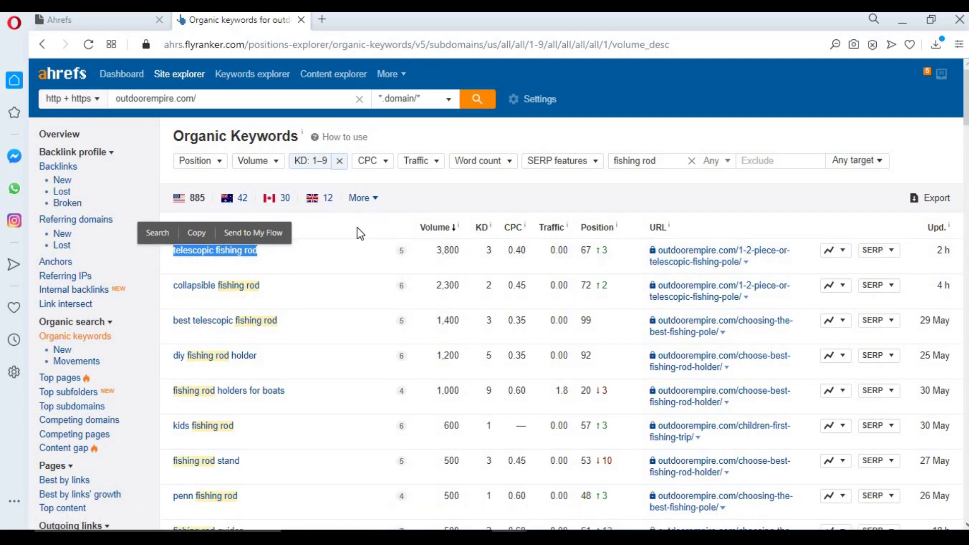
{"action": "scroll", "coordinate": [360, 233], "scroll_direction": "down", "scroll_amount": 15}
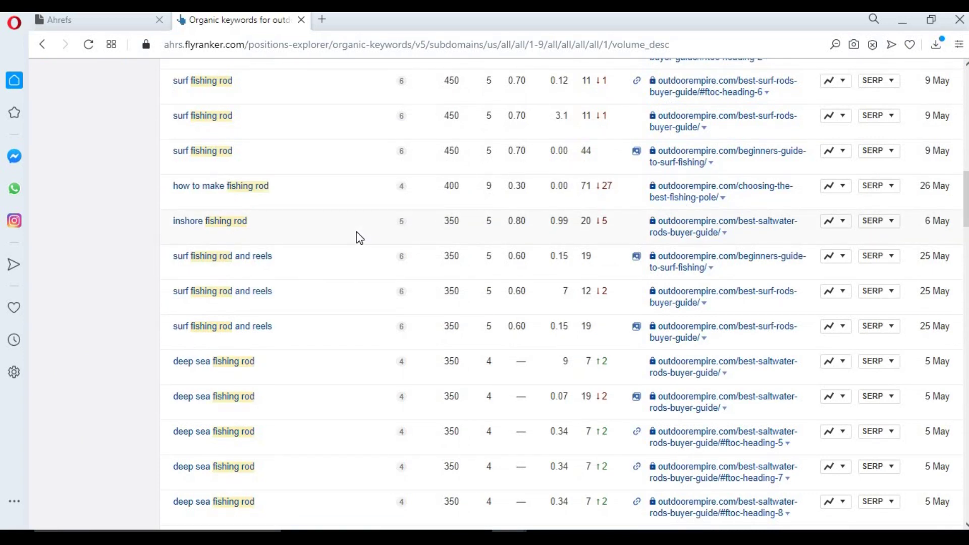
{"action": "scroll", "coordinate": [358, 237], "scroll_direction": "up", "scroll_amount": 15}
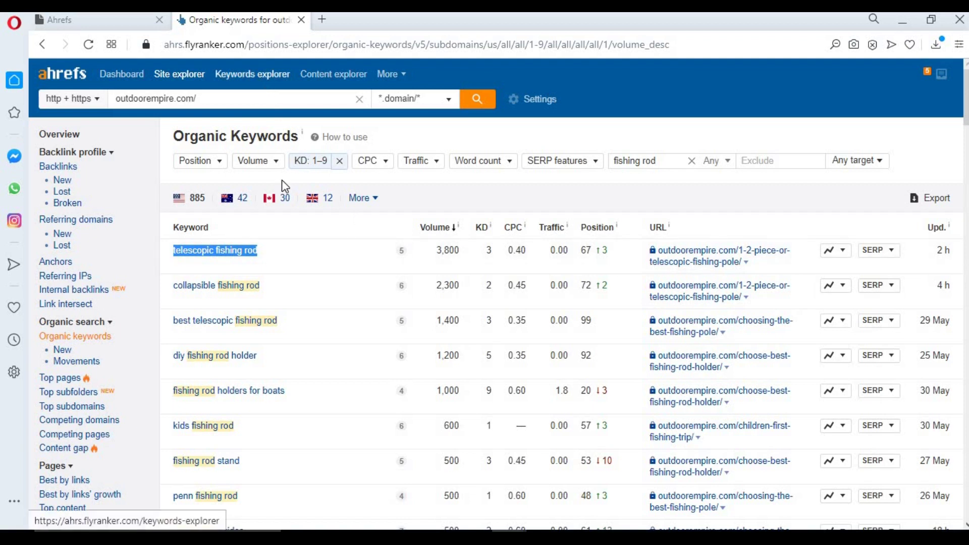
{"action": "double_click", "coordinate": [489, 250]}
{"action": "double_click", "coordinate": [489, 285]}
{"action": "double_click", "coordinate": [489, 321]}
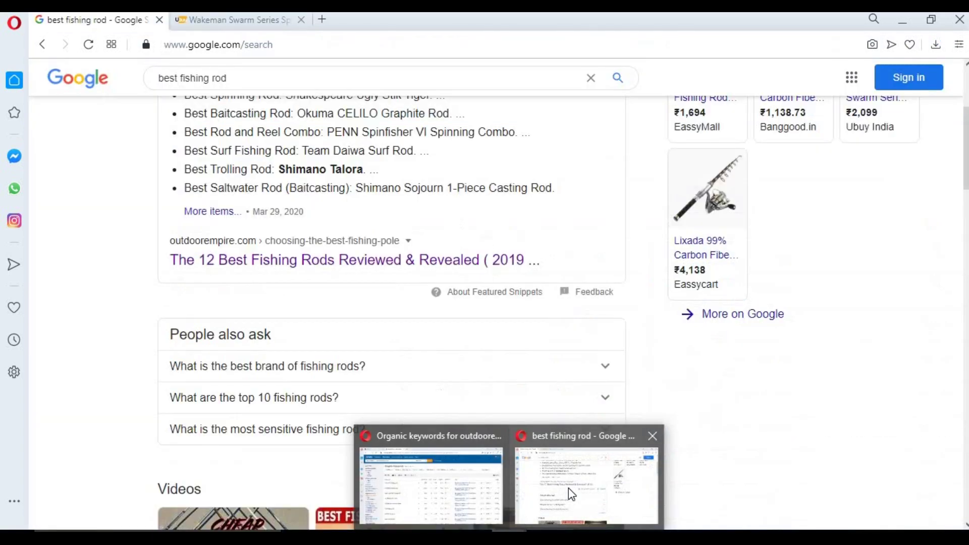
Switch to the Google results for "best fishing rod", open the outdoorempire.com article in a new tab and close the Ubuy product tab
{"action": "left_click", "coordinate": [568, 488]}
{"action": "scroll", "coordinate": [261, 300], "scroll_direction": "up", "scroll_amount": 3}
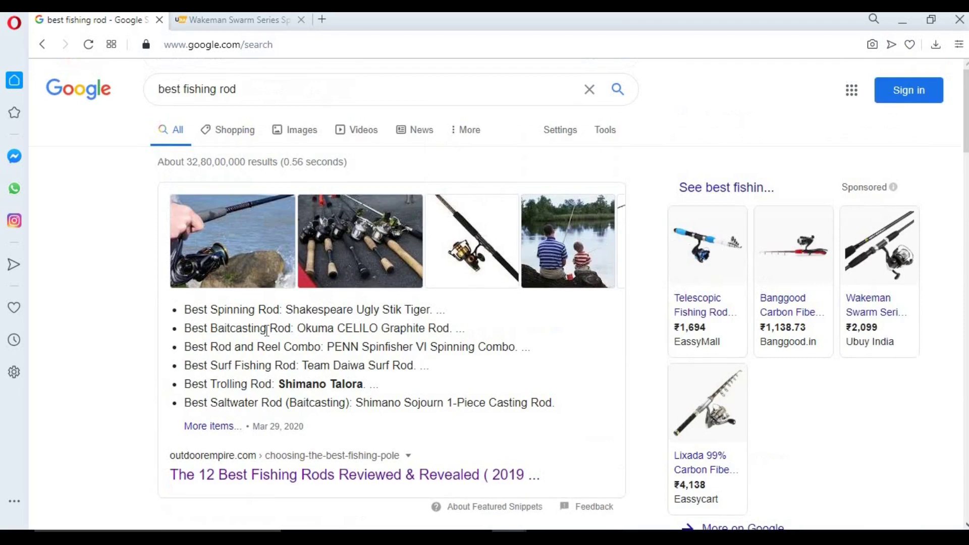
{"action": "scroll", "coordinate": [241, 223], "scroll_direction": "down", "scroll_amount": 7}
{"action": "right_click", "coordinate": [250, 122]}
{"action": "left_click", "coordinate": [272, 130]}
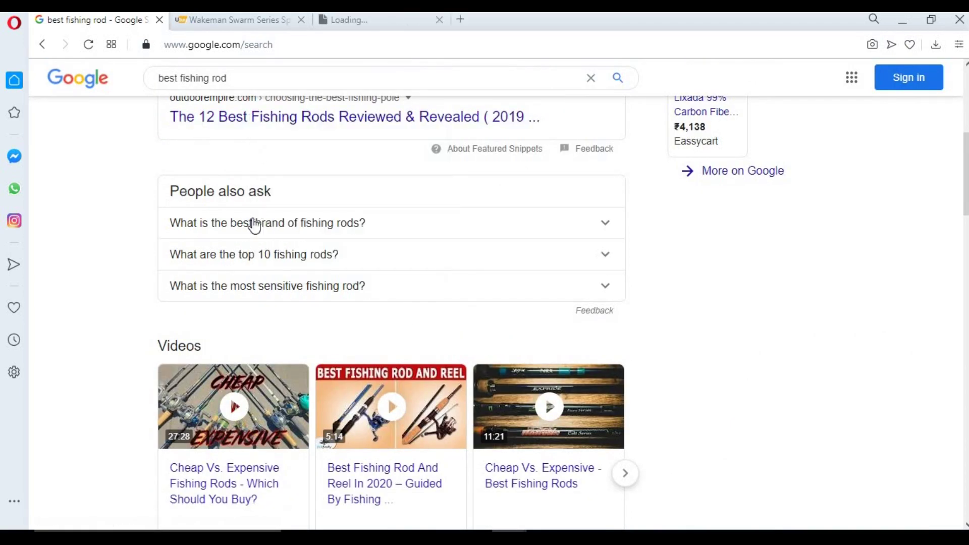
{"action": "left_click", "coordinate": [301, 19]}
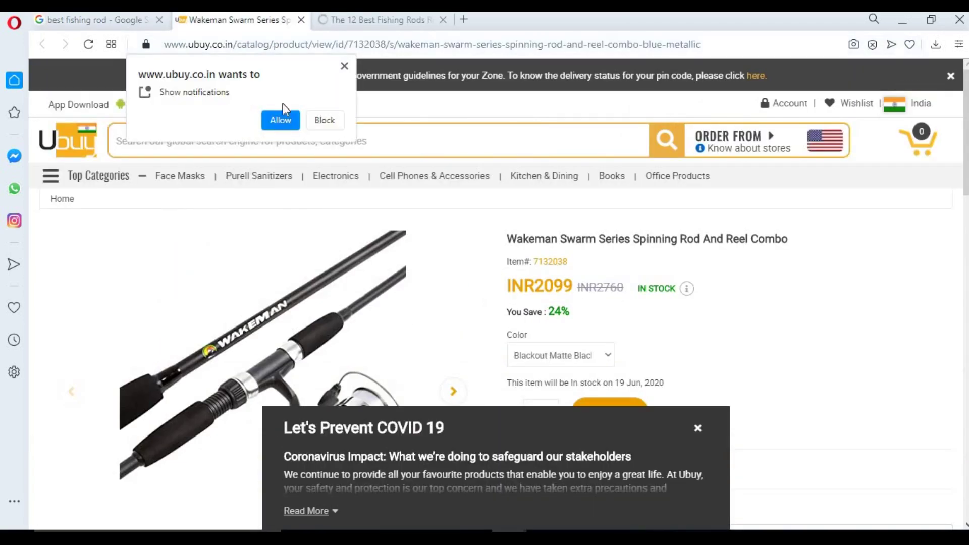
{"action": "left_click", "coordinate": [301, 19]}
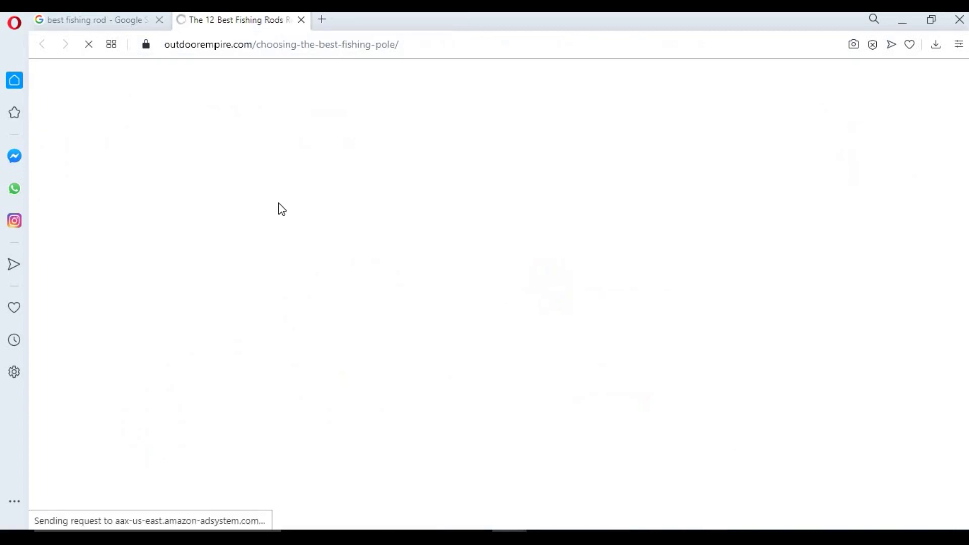
Look through the outdoorempire.com article's recommendation list, comparison table and first rod review
{"action": "scroll", "coordinate": [281, 222], "scroll_direction": "down", "scroll_amount": 10}
{"action": "scroll", "coordinate": [283, 234], "scroll_direction": "down", "scroll_amount": 10}
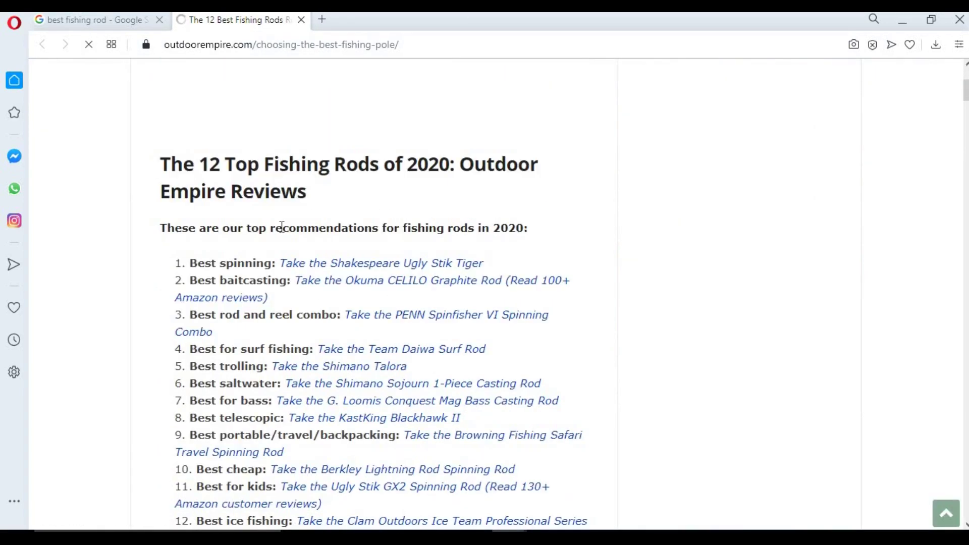
{"action": "scroll", "coordinate": [281, 235], "scroll_direction": "down", "scroll_amount": 4}
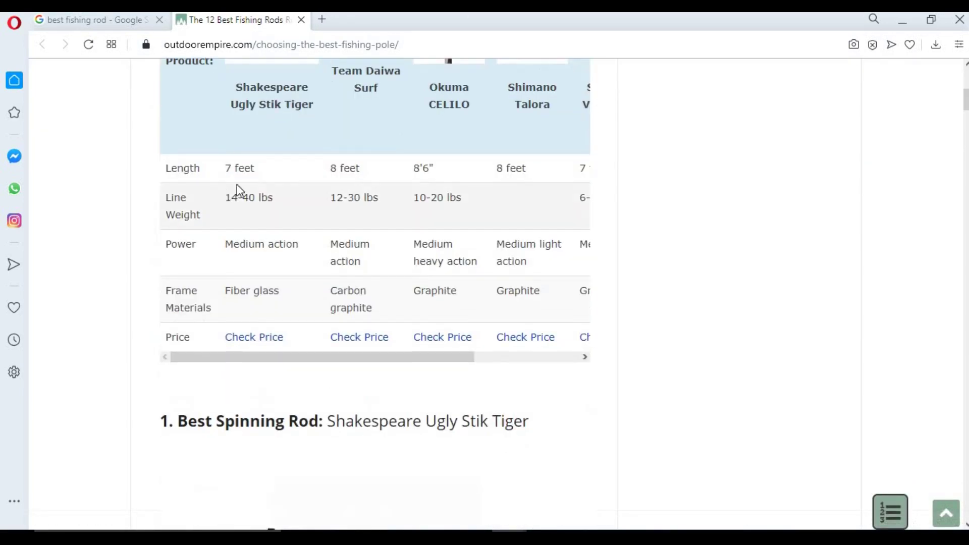
{"action": "scroll", "coordinate": [353, 318], "scroll_direction": "down", "scroll_amount": 11}
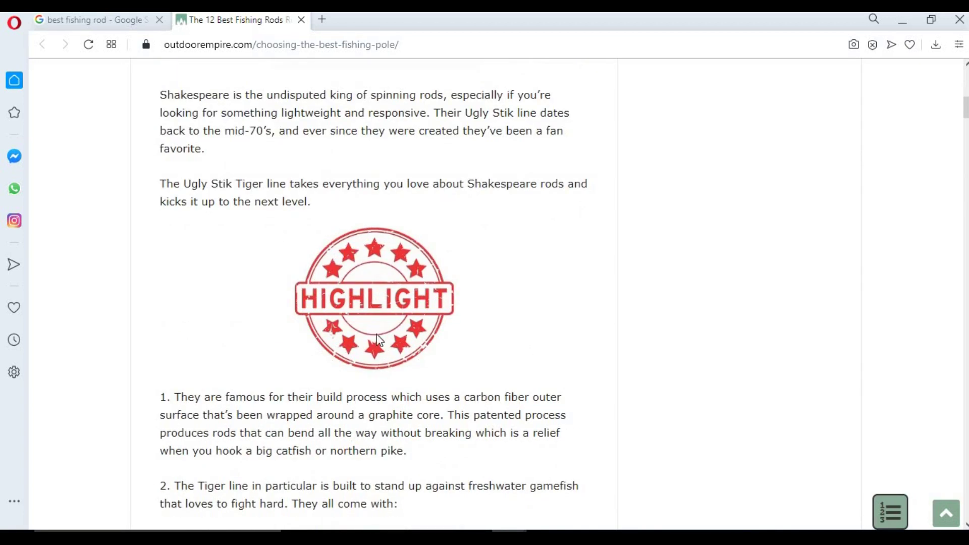
Return to the Ahrefs organic keywords report and examine the highest-volume low-difficulty keywords
{"action": "left_click", "coordinate": [902, 21]}
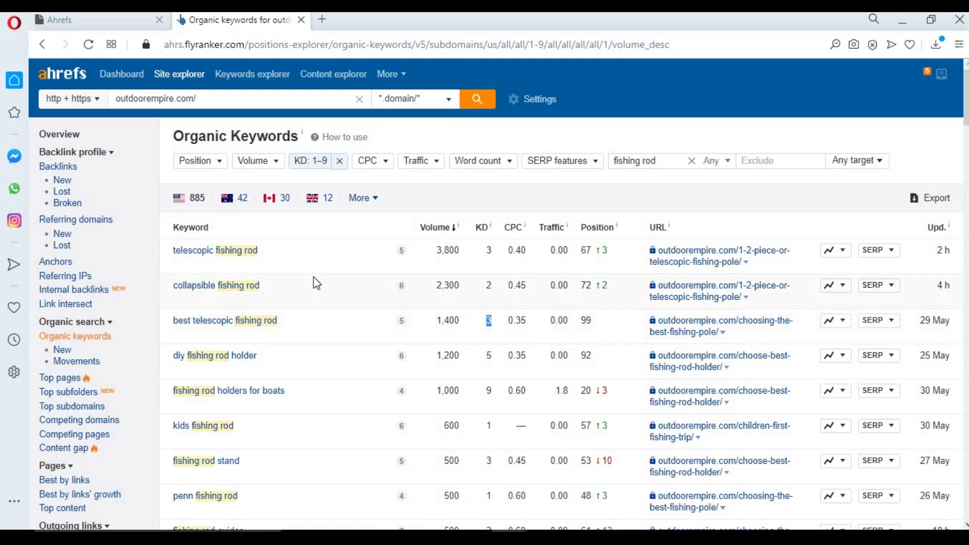
{"action": "scroll", "coordinate": [331, 307], "scroll_direction": "down", "scroll_amount": 5}
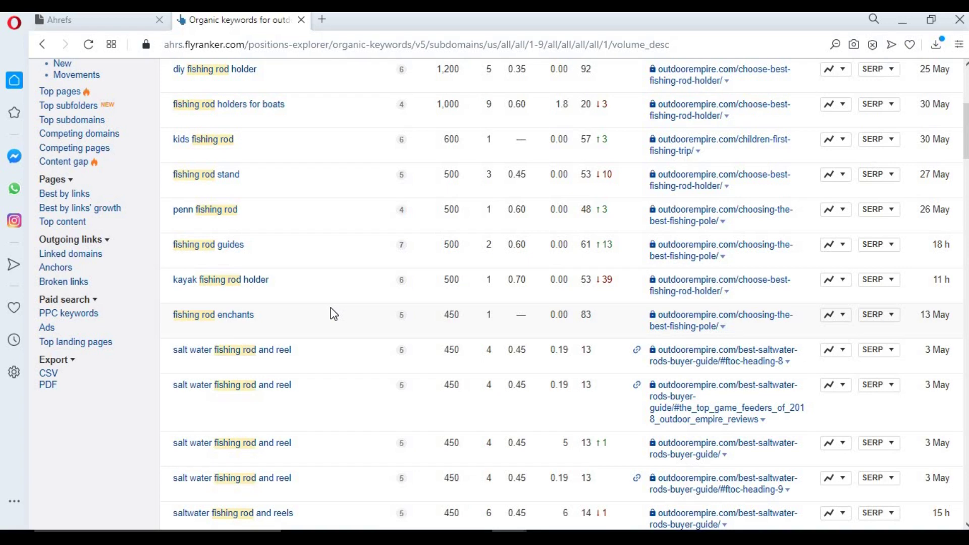
{"action": "scroll", "coordinate": [333, 314], "scroll_direction": "up", "scroll_amount": 5}
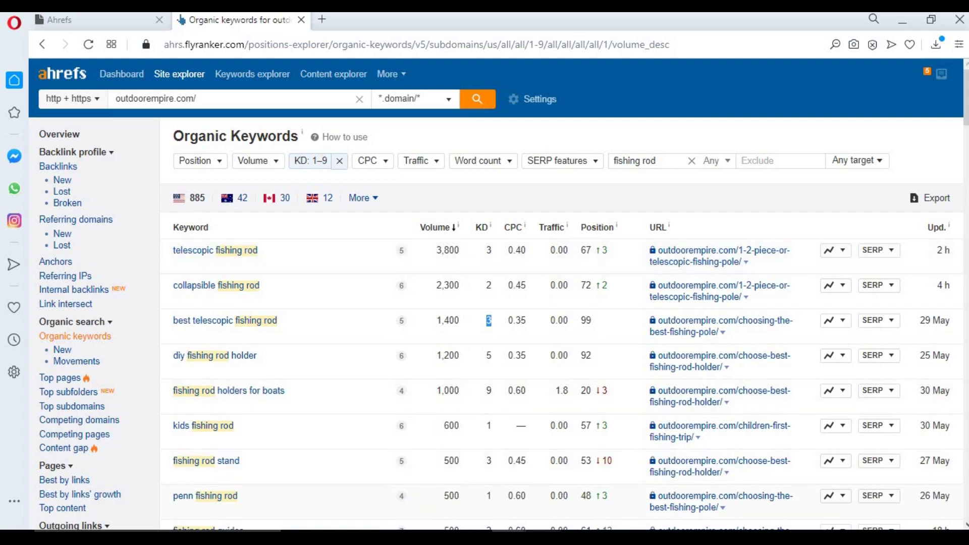
Switch to the Google window and go back from the "best fishing rod" results to the "fishing rod" results
{"action": "mouse_move", "coordinate": [509, 537]}
{"action": "left_click", "coordinate": [557, 499]}
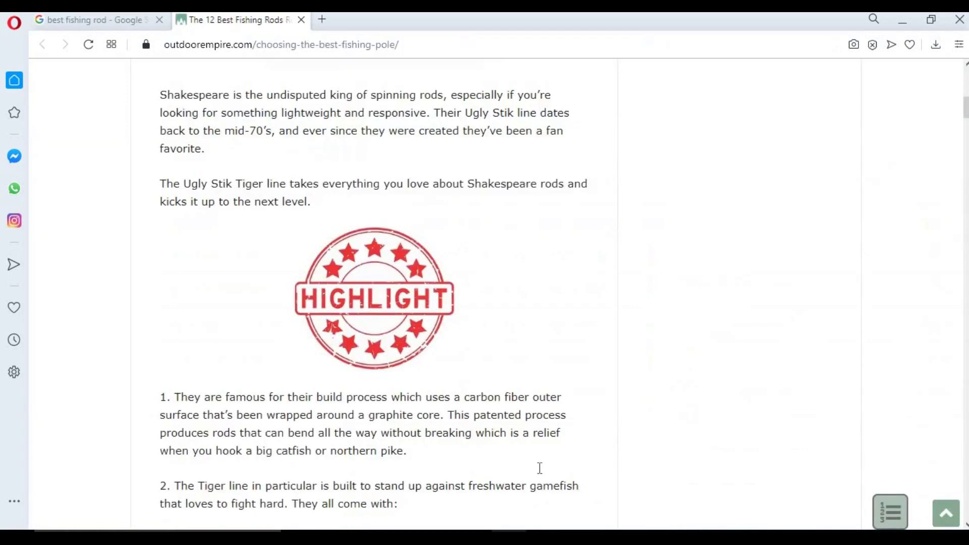
{"action": "left_click", "coordinate": [62, 24]}
{"action": "scroll", "coordinate": [255, 303], "scroll_direction": "up", "scroll_amount": 7}
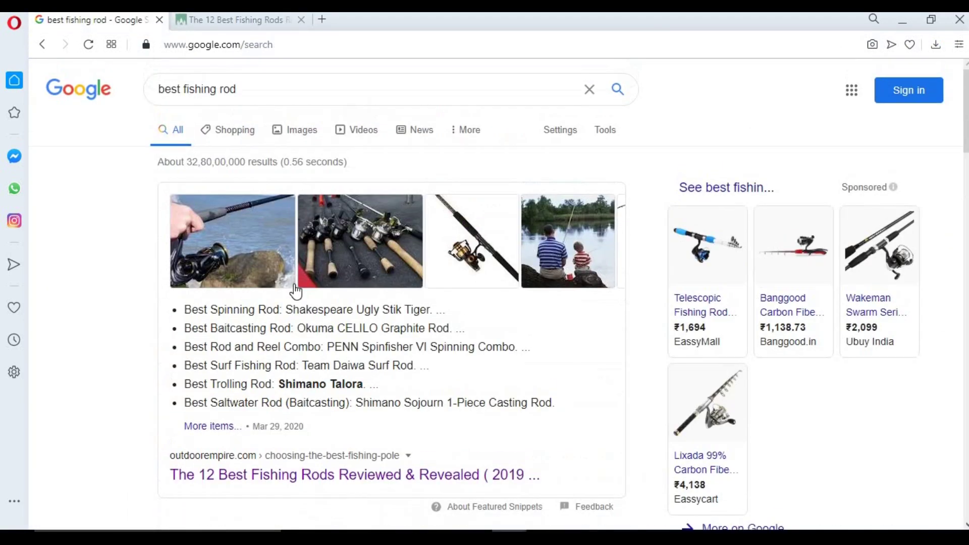
{"action": "left_click", "coordinate": [43, 45]}
Examine the Google results page for "fishing rod", including its Amazon listing, images, videos and sponsored products
{"action": "scroll", "coordinate": [306, 302], "scroll_direction": "up", "scroll_amount": 15}
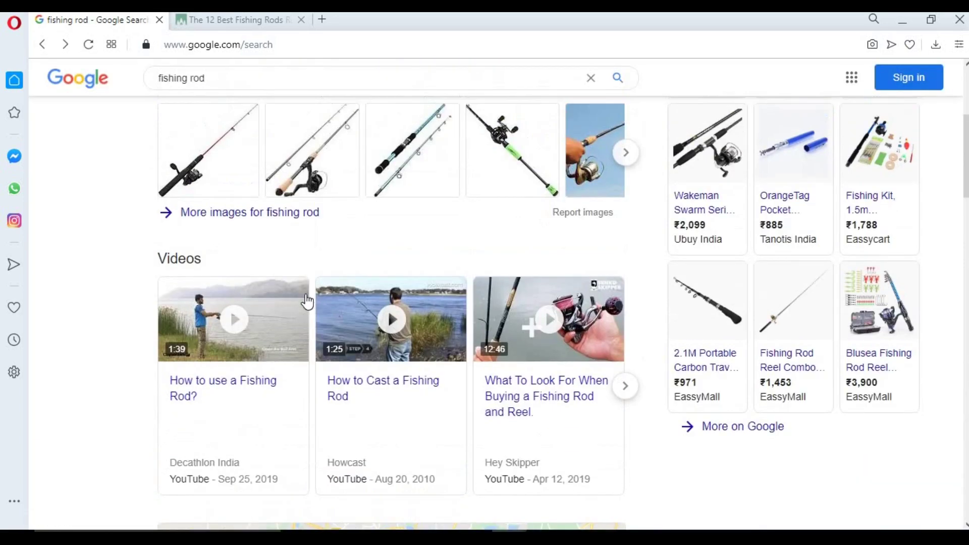
{"action": "scroll", "coordinate": [306, 302], "scroll_direction": "down", "scroll_amount": 5}
{"action": "scroll", "coordinate": [307, 300], "scroll_direction": "down", "scroll_amount": 1}
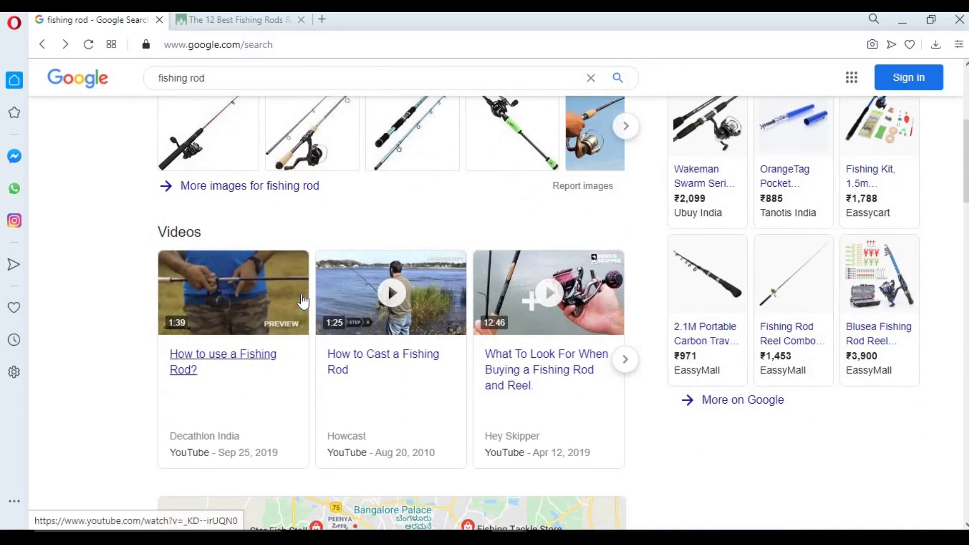
{"action": "scroll", "coordinate": [283, 301], "scroll_direction": "up", "scroll_amount": 4}
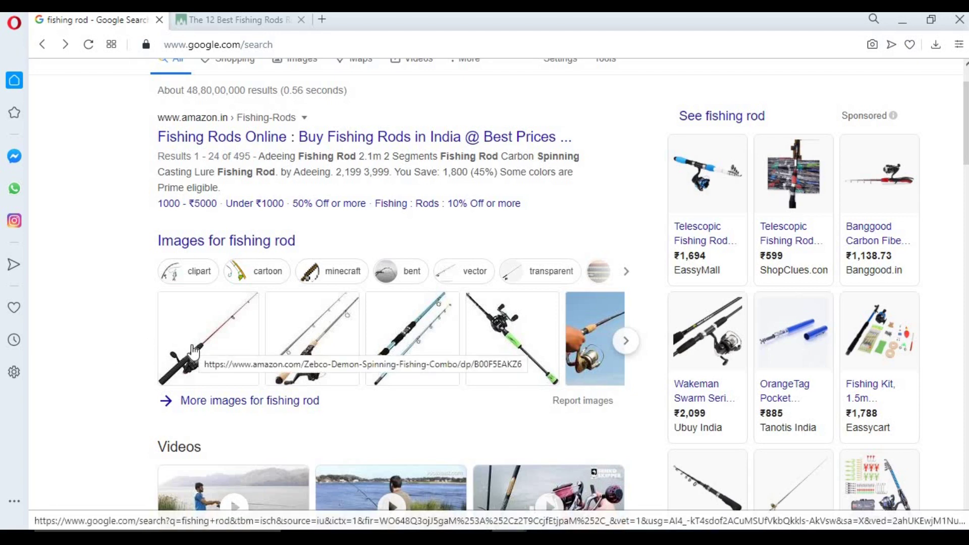
{"action": "scroll", "coordinate": [194, 352], "scroll_direction": "up", "scroll_amount": 2}
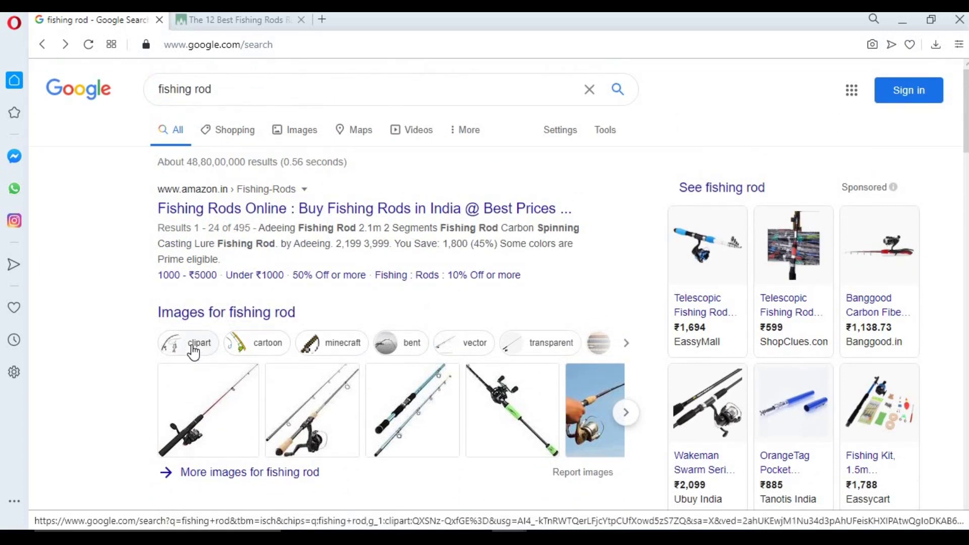
{"action": "scroll", "coordinate": [195, 352], "scroll_direction": "down", "scroll_amount": 5}
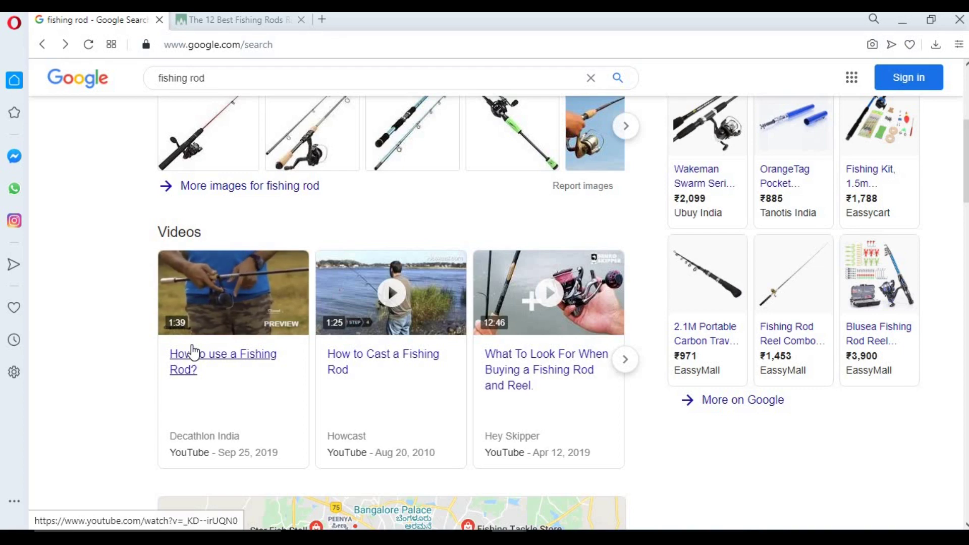
{"action": "scroll", "coordinate": [323, 177], "scroll_direction": "up", "scroll_amount": 5}
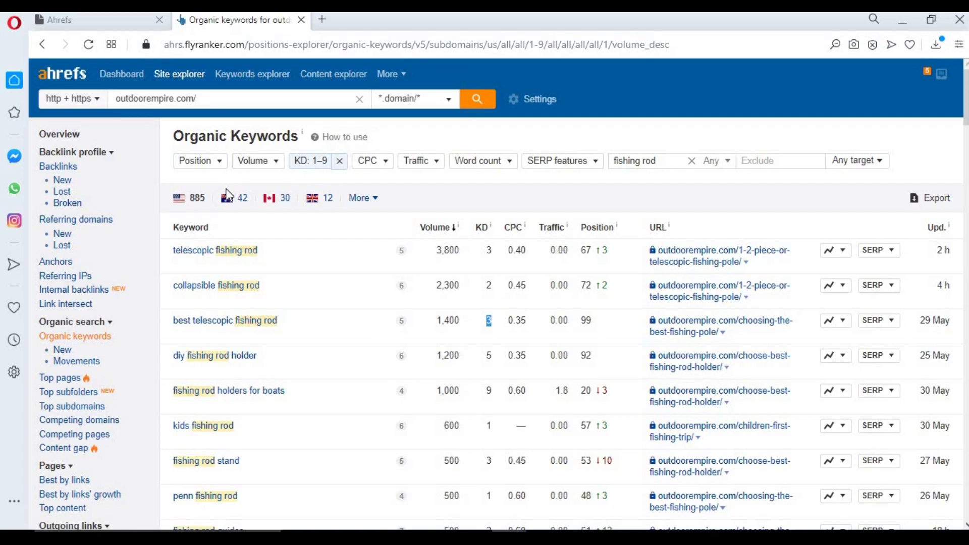
Look through the volume-sorted low-difficulty "fishing rod" keywords in the Ahrefs report, comparing their volumes, difficulties and ranking positions
{"action": "scroll", "coordinate": [225, 320], "scroll_direction": "down", "scroll_amount": 6}
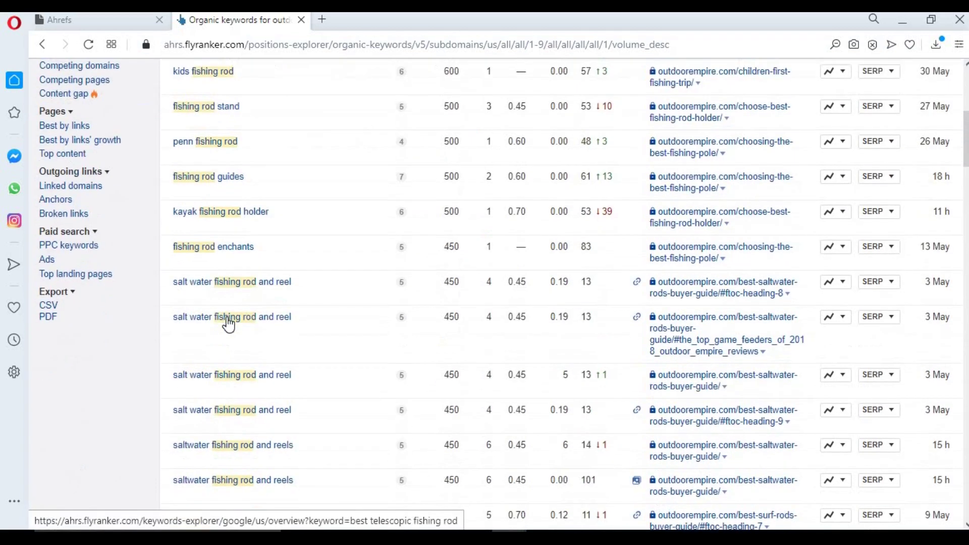
{"action": "scroll", "coordinate": [414, 213], "scroll_direction": "up", "scroll_amount": 5}
{"action": "scroll", "coordinate": [238, 288], "scroll_direction": "down", "scroll_amount": 2}
{"action": "scroll", "coordinate": [239, 285], "scroll_direction": "up", "scroll_amount": 3}
{"action": "scroll", "coordinate": [238, 285], "scroll_direction": "down", "scroll_amount": 5}
{"action": "scroll", "coordinate": [234, 277], "scroll_direction": "up", "scroll_amount": 5}
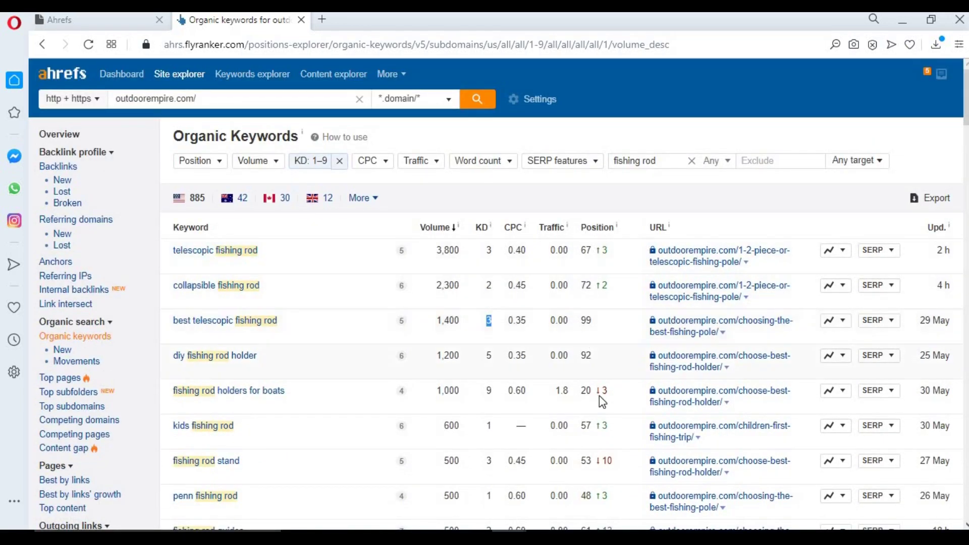
{"action": "scroll", "coordinate": [598, 395], "scroll_direction": "down", "scroll_amount": 10}
{"action": "scroll", "coordinate": [583, 261], "scroll_direction": "up", "scroll_amount": 10}
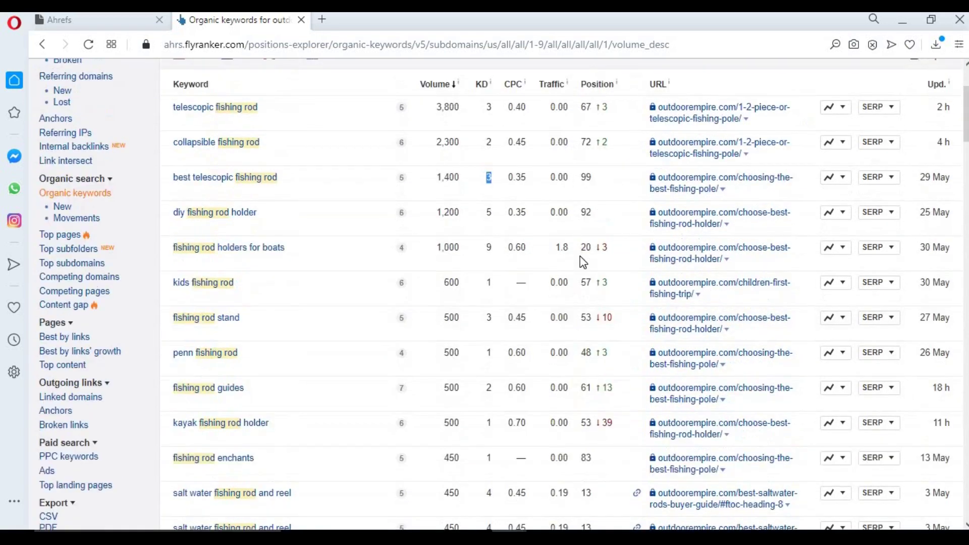
Sort the organic keywords by position in ascending order and highlight the first keyword, "best shore fishing rod", and its search volume
{"action": "left_click", "coordinate": [596, 228]}
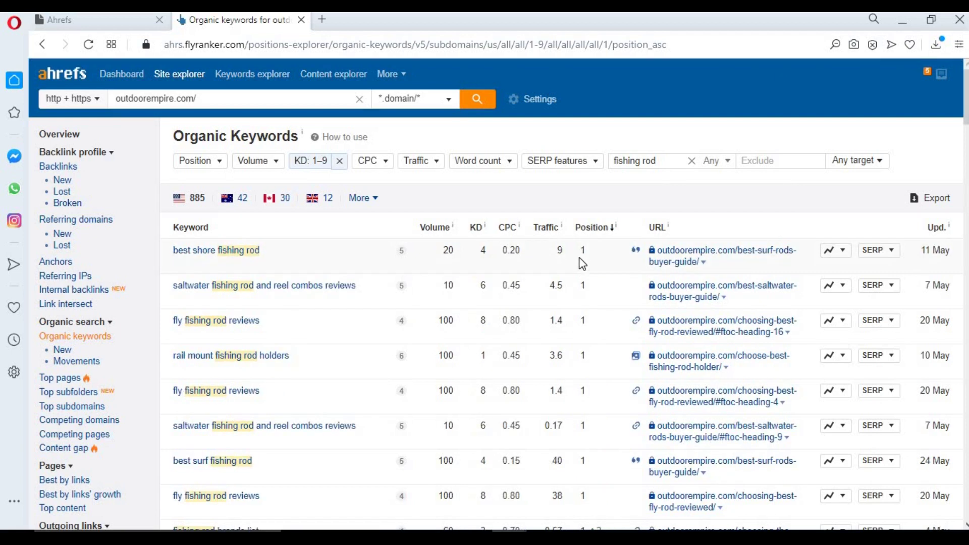
{"action": "left_click_drag", "start_coordinate": [285, 258], "coordinate": [185, 255]}
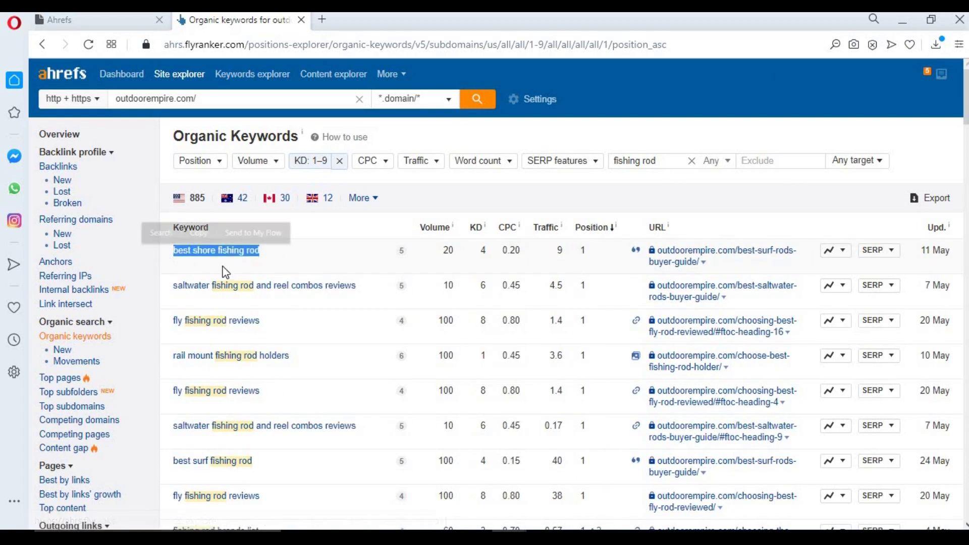
{"action": "left_click_drag", "start_coordinate": [424, 255], "coordinate": [463, 260]}
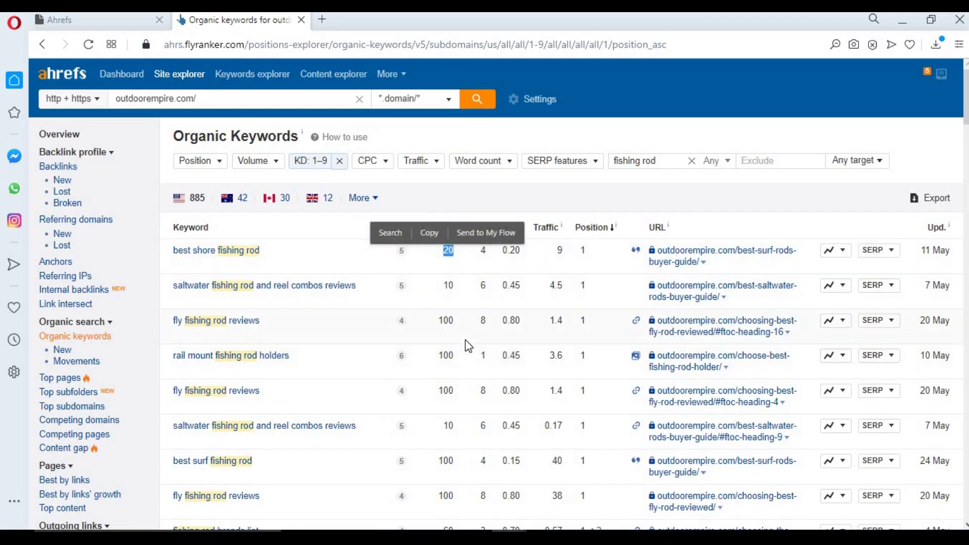
Examine the position-sorted keywords on the first results page, comparing the search volume and difficulty of the best-ranking ones
{"action": "scroll", "coordinate": [466, 343], "scroll_direction": "down", "scroll_amount": 10}
{"action": "scroll", "coordinate": [469, 347], "scroll_direction": "down", "scroll_amount": 15}
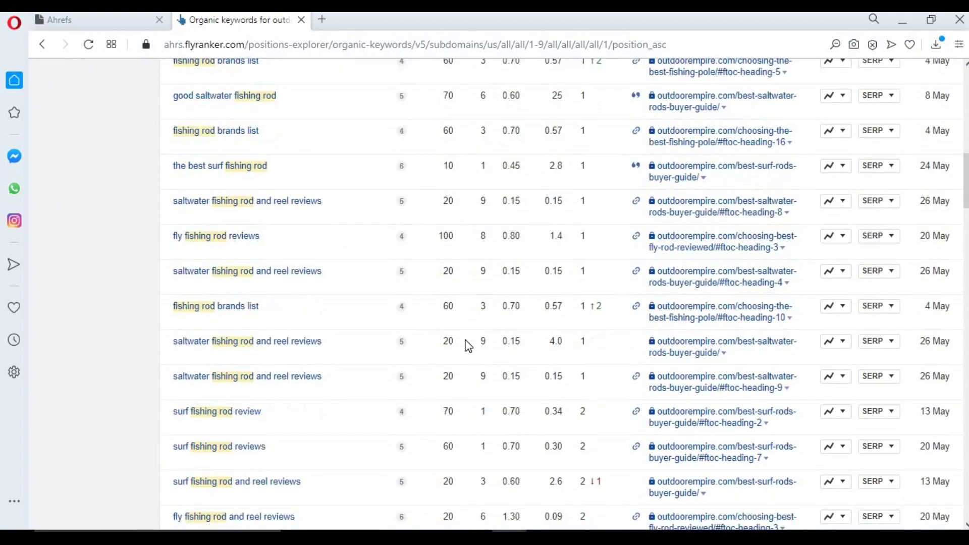
{"action": "scroll", "coordinate": [467, 346], "scroll_direction": "up", "scroll_amount": 9}
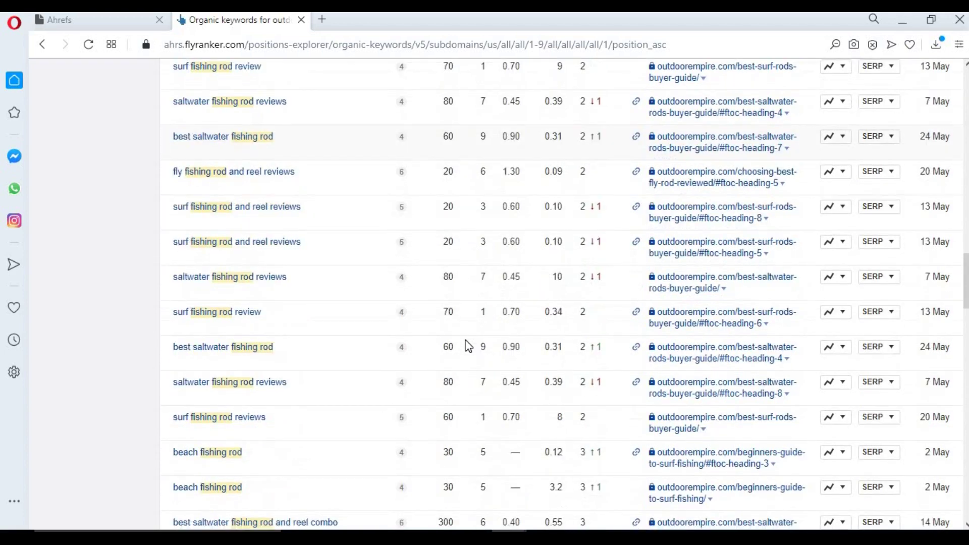
{"action": "scroll", "coordinate": [450, 309], "scroll_direction": "down", "scroll_amount": 15}
{"action": "scroll", "coordinate": [452, 330], "scroll_direction": "down", "scroll_amount": 15}
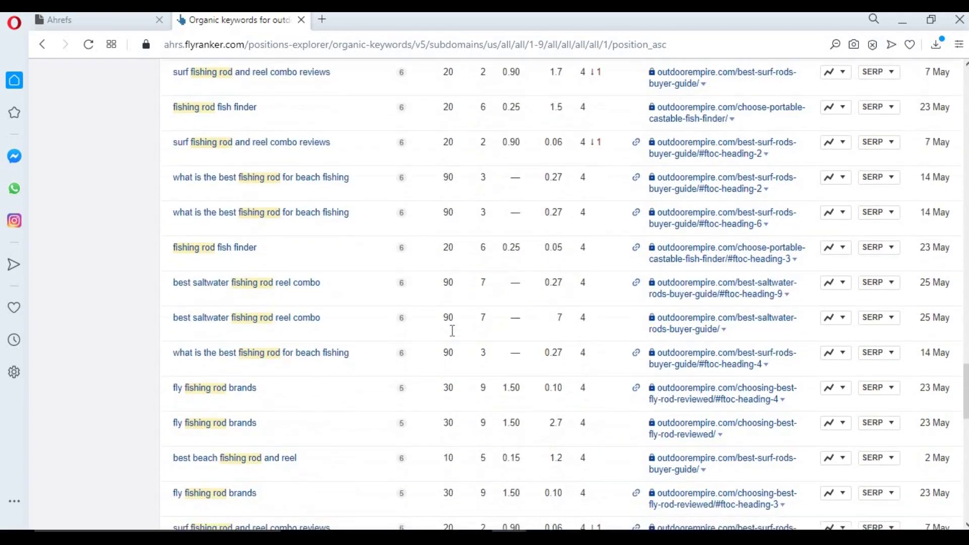
{"action": "scroll", "coordinate": [452, 330], "scroll_direction": "down", "scroll_amount": 5}
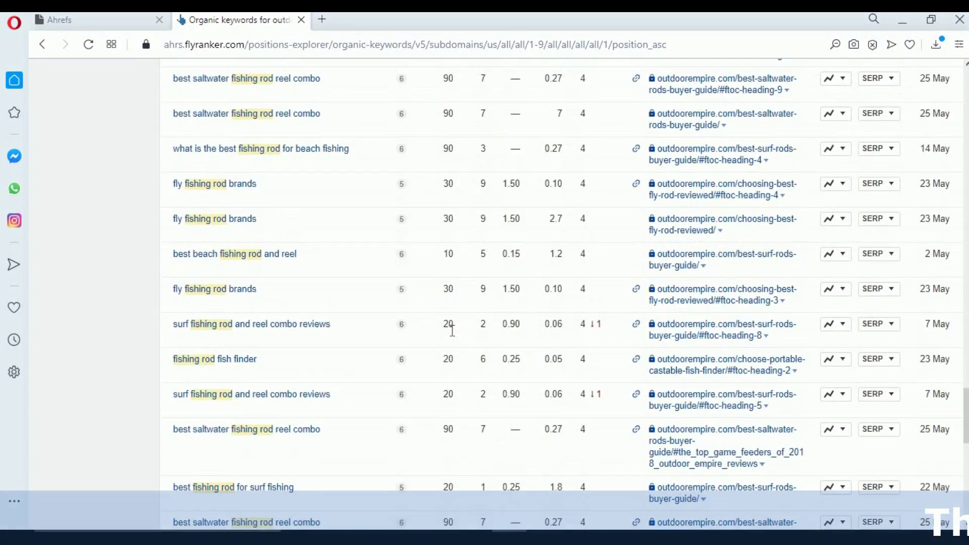
{"action": "scroll", "coordinate": [452, 335], "scroll_direction": "down", "scroll_amount": 2}
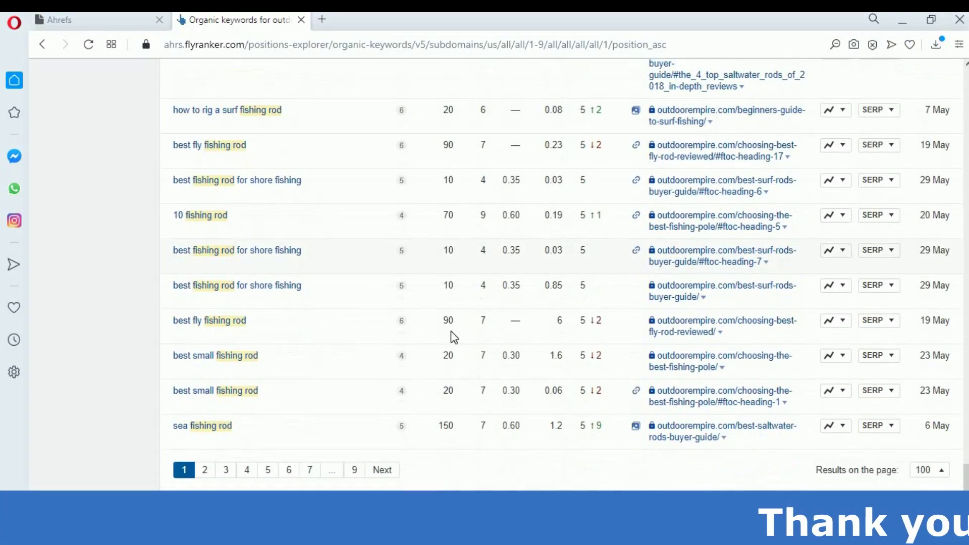
{"action": "scroll", "coordinate": [350, 442], "scroll_direction": "up", "scroll_amount": 10}
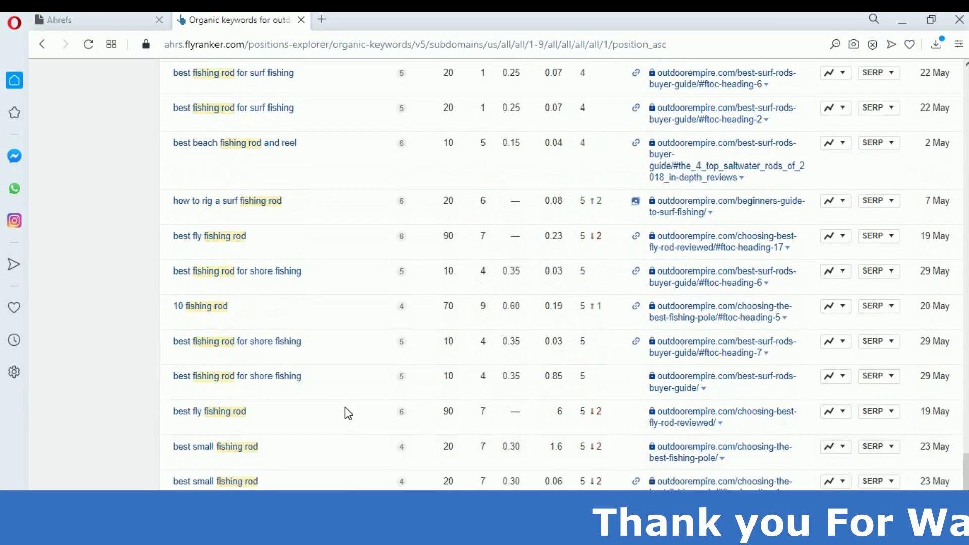
{"action": "scroll", "coordinate": [343, 307], "scroll_direction": "up", "scroll_amount": 6}
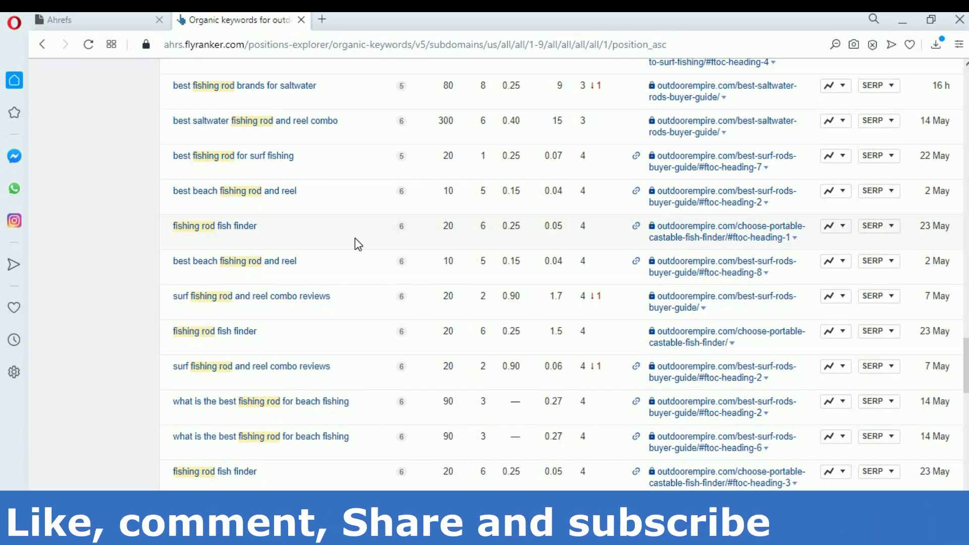
{"action": "scroll", "coordinate": [355, 239], "scroll_direction": "up", "scroll_amount": 10}
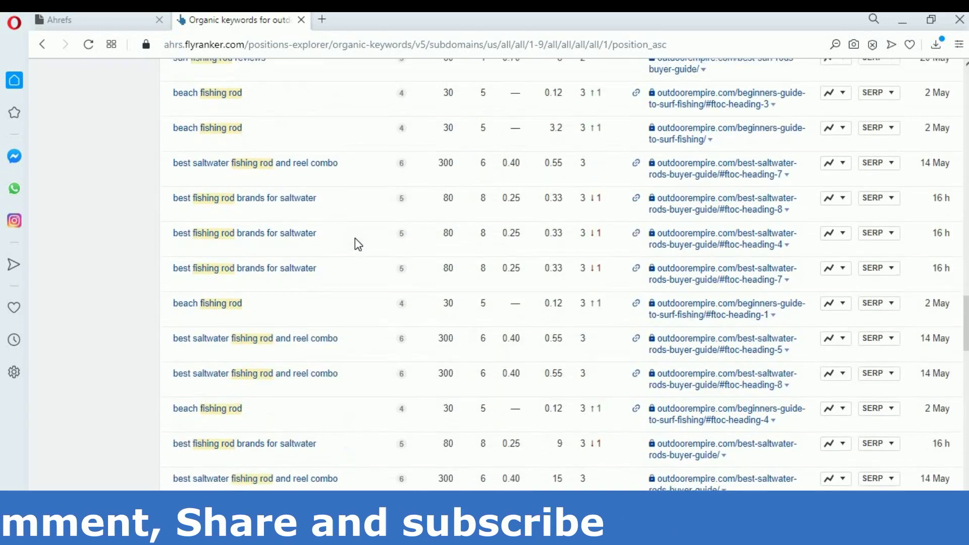